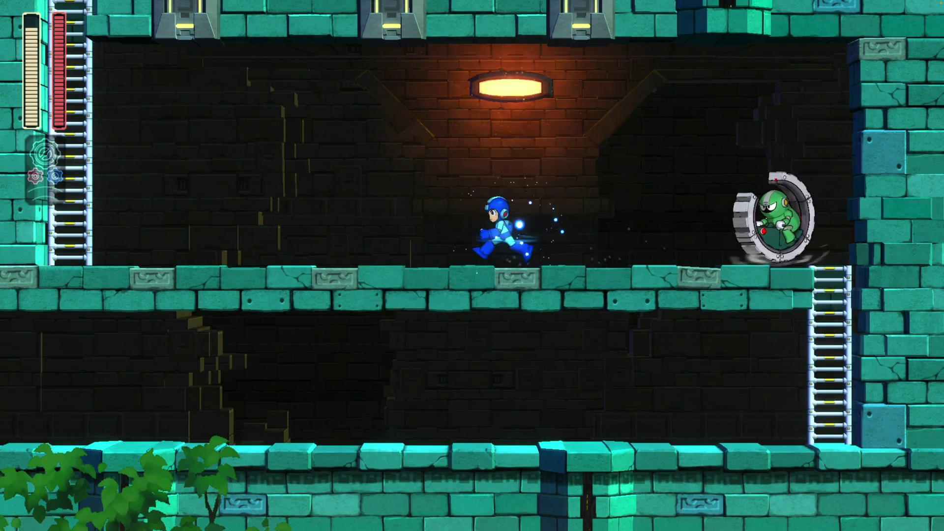
pyautogui.press('Left')
pyautogui.press('Up')
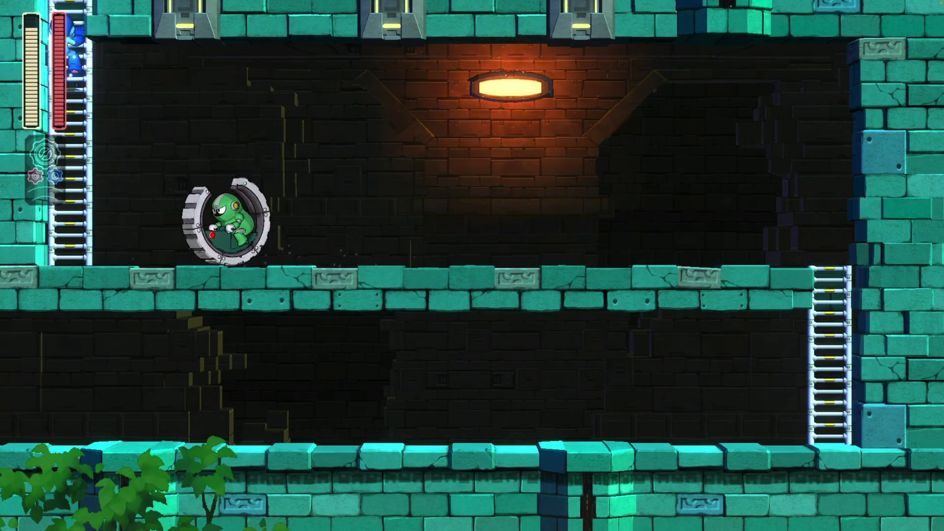
pyautogui.press('Up')
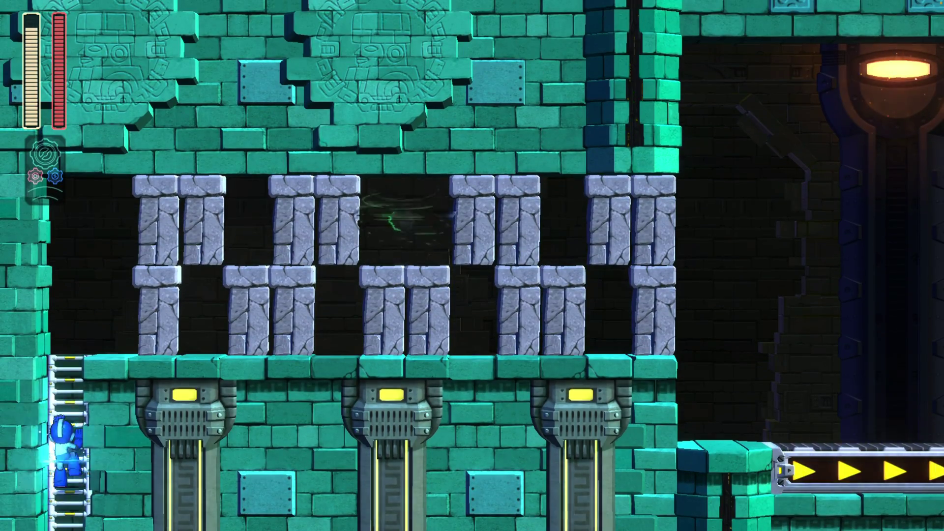
pyautogui.press('Up')
pyautogui.press('x')
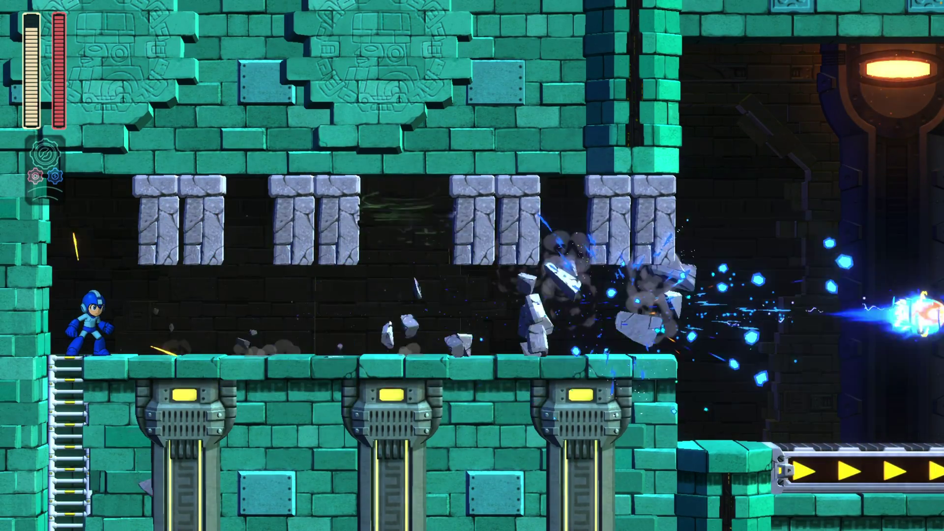
pyautogui.press('z')
pyautogui.press('x')
pyautogui.press('Right')
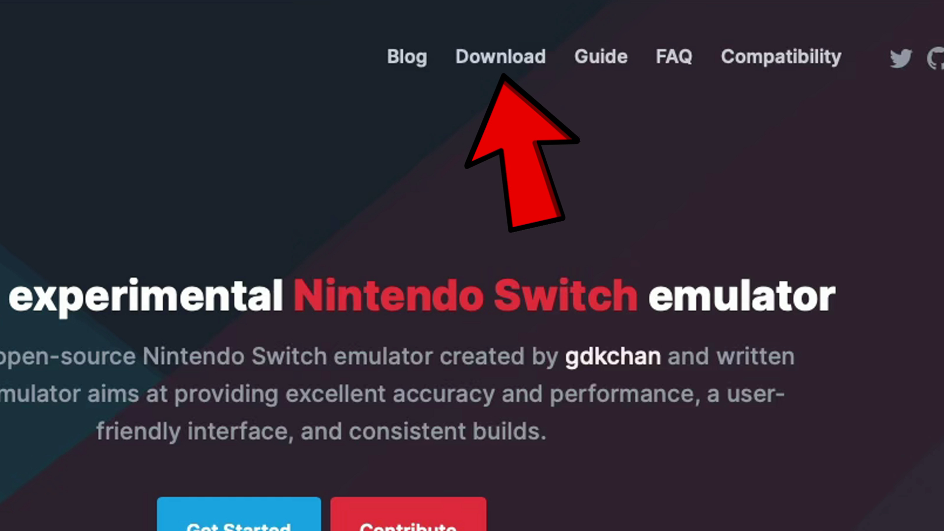
# - Download the macOS build of Ryujinx from ryujinx.org, allowing downloads from the site
pyautogui.click(501, 63)
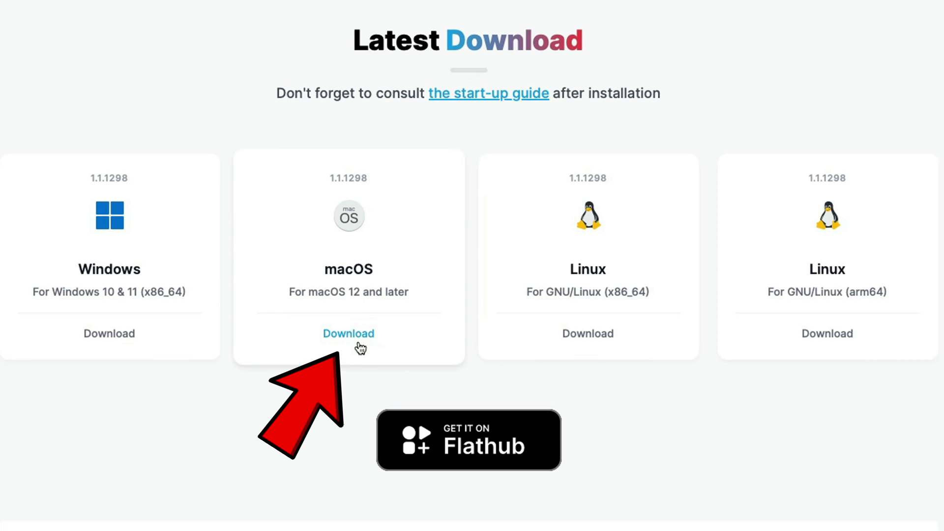
pyautogui.click(356, 333)
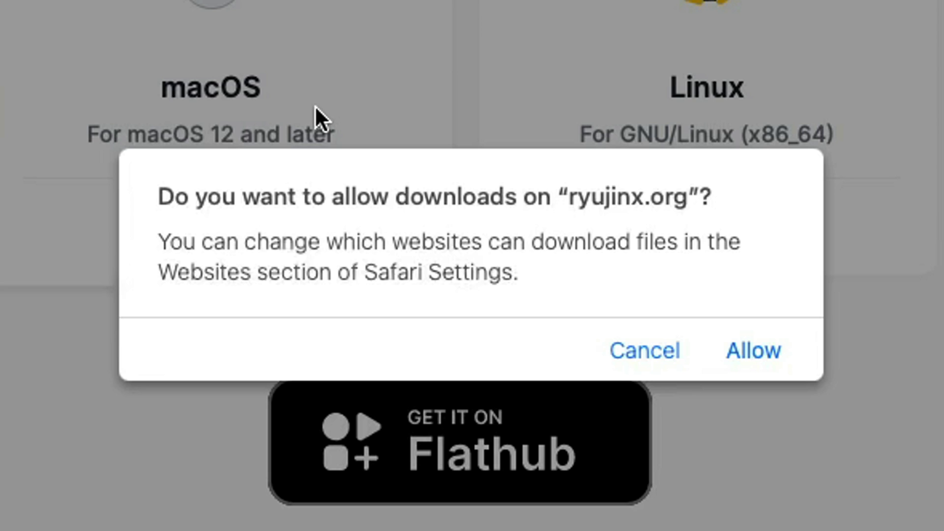
pyautogui.click(747, 355)
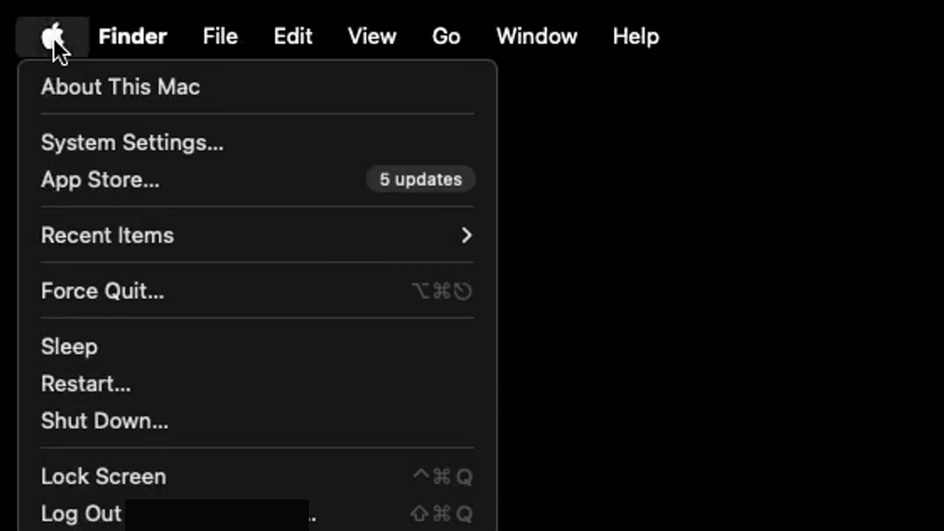
# - Allow the blocked Ryujinx app in the macOS Privacy & Security settings, open it anyway and dismiss its startup error
pyautogui.click(65, 142)
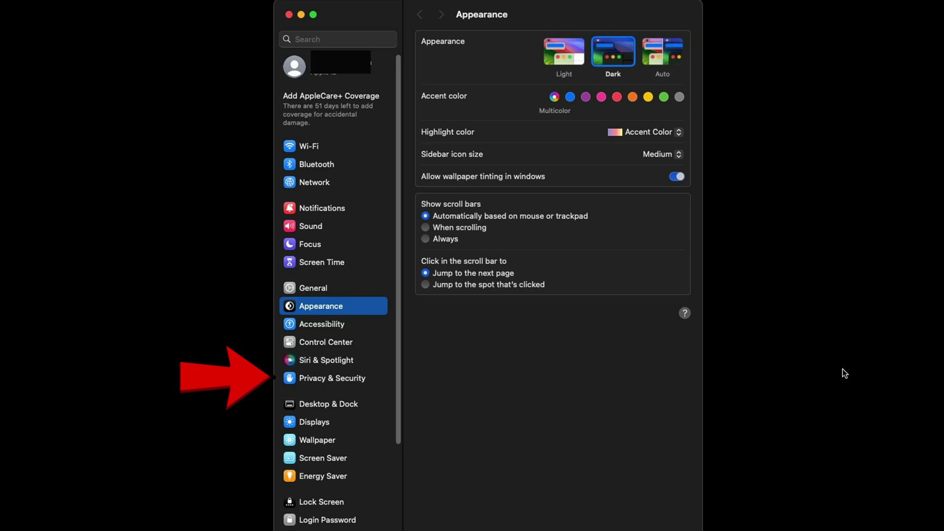
pyautogui.click(327, 379)
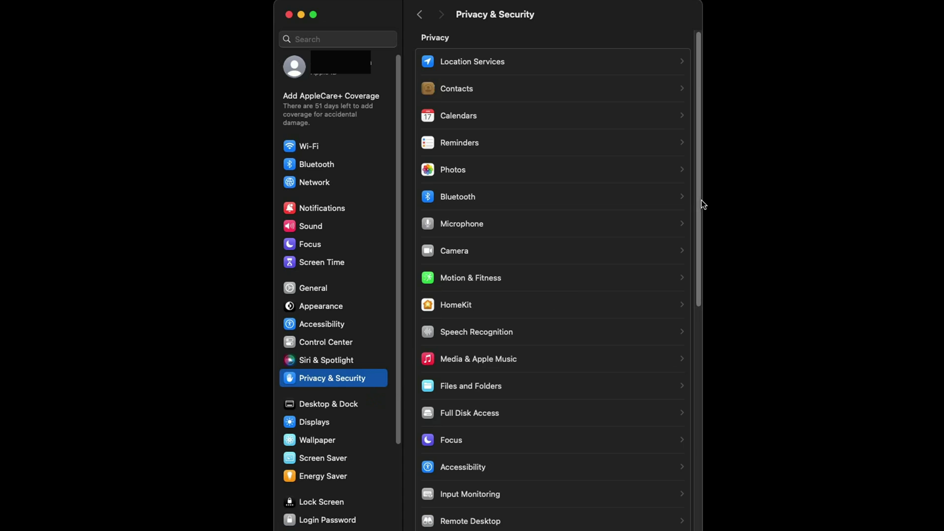
pyautogui.moveTo(701, 205); pyautogui.dragTo(718, 480)
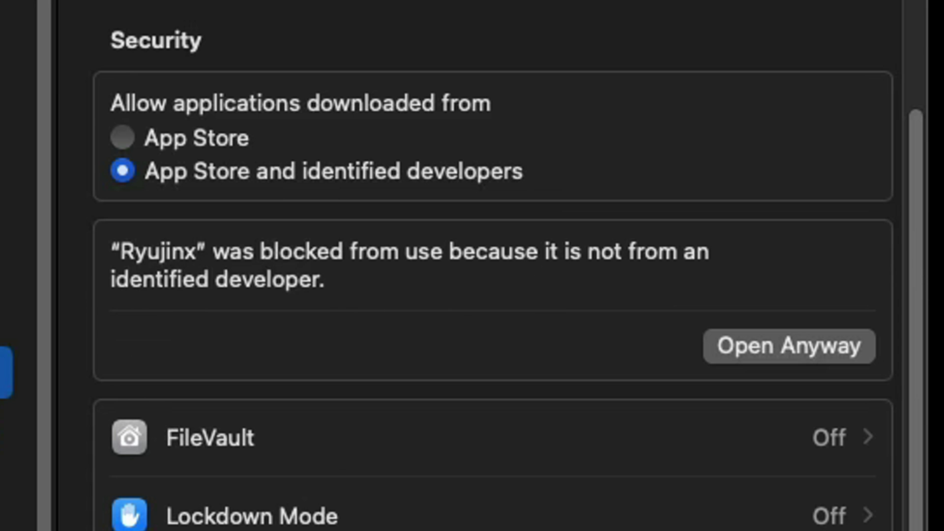
pyautogui.click(817, 346)
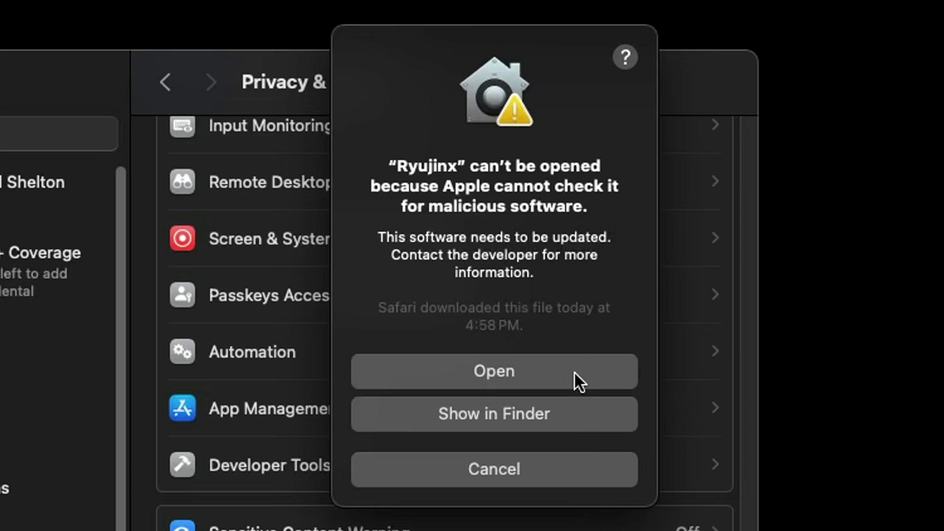
pyautogui.click(529, 376)
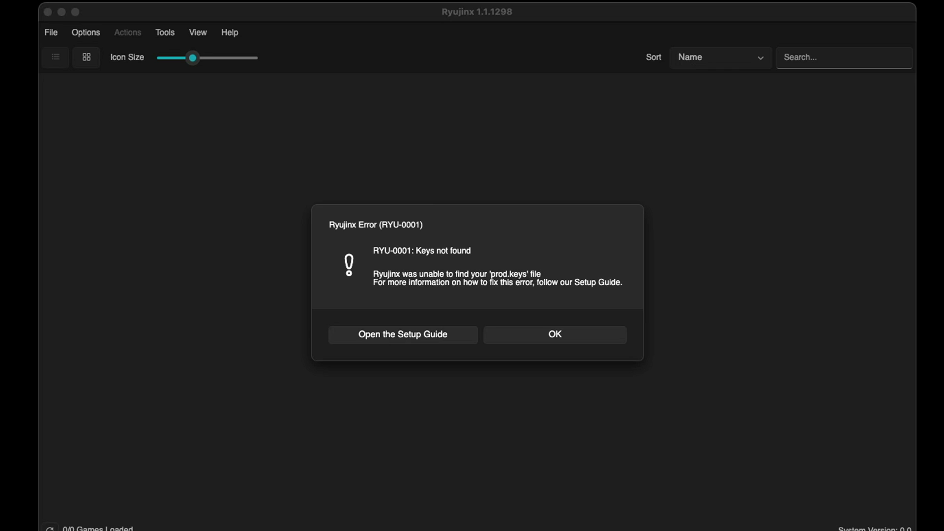
pyautogui.click(567, 334)
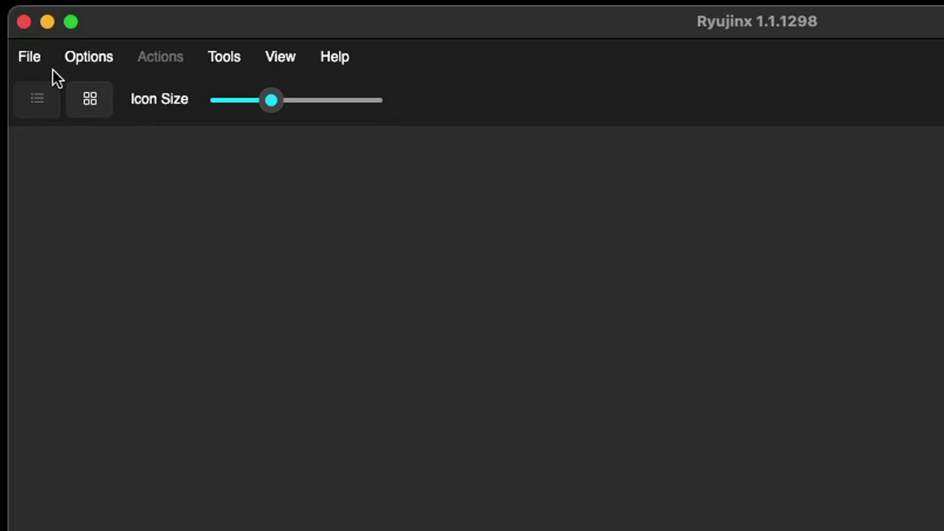
# - Open the system folder inside the Ryujinx folder and move prod.keys and title.keys into it from Ryujinx Files
pyautogui.click(39, 61)
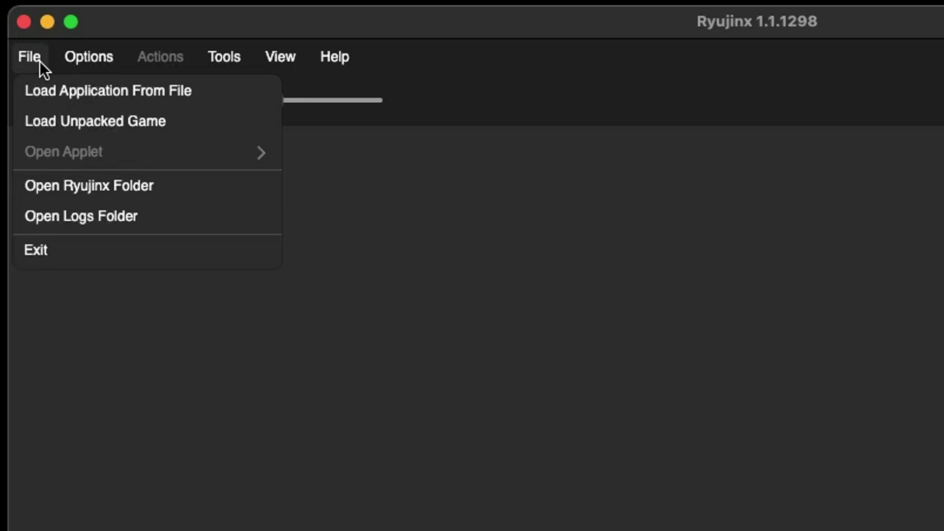
pyautogui.click(39, 189)
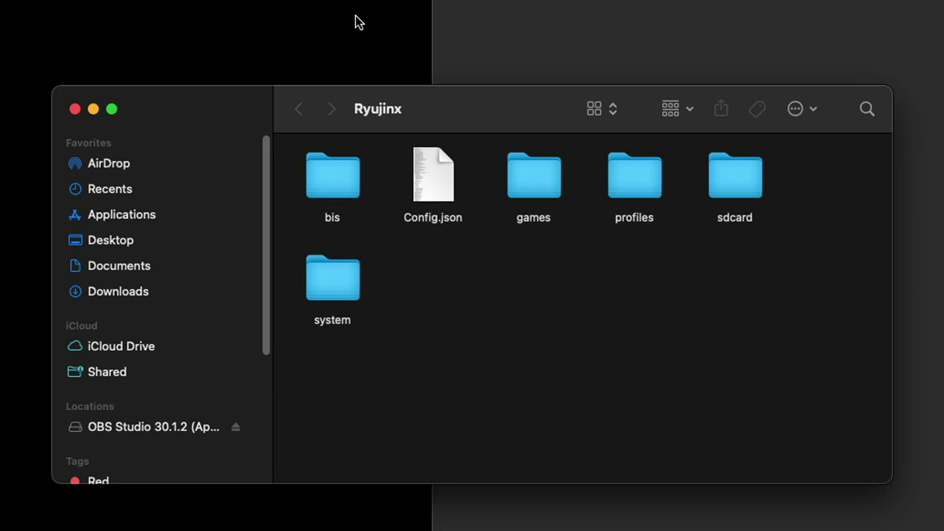
pyautogui.doubleClick(332, 282)
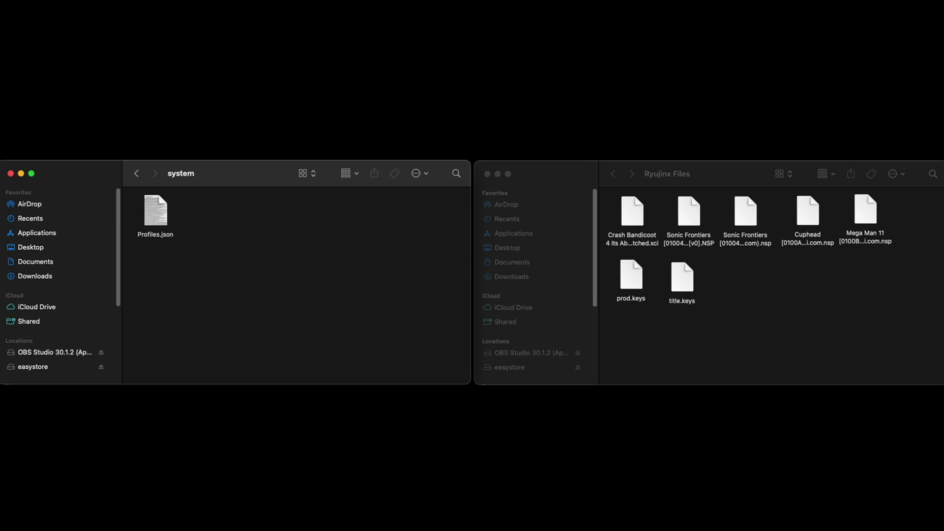
pyautogui.moveTo(729, 276); pyautogui.dragTo(297, 280)
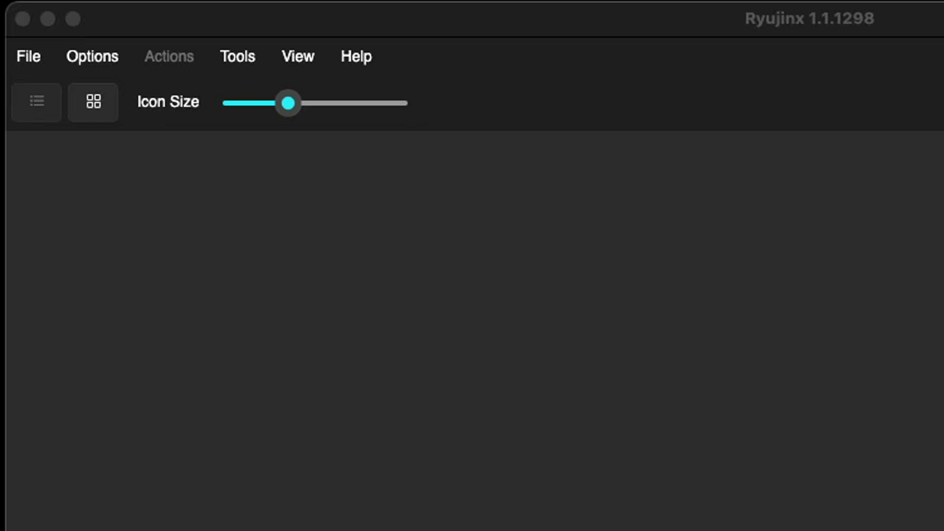
# - Install firmware 17.0.1 in Ryujinx from the file Firmware 17.0.1 (1).zip on the Desktop
pyautogui.click(227, 54)
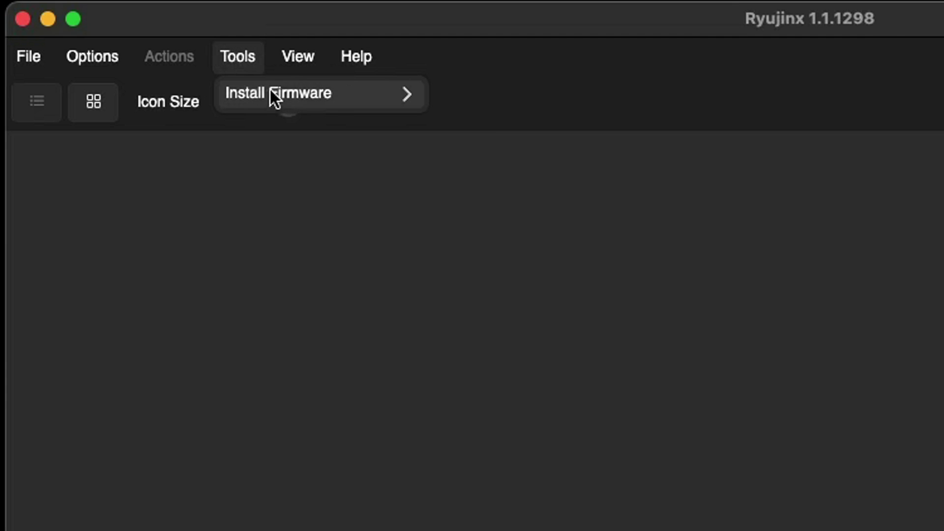
pyautogui.moveTo(343, 96)
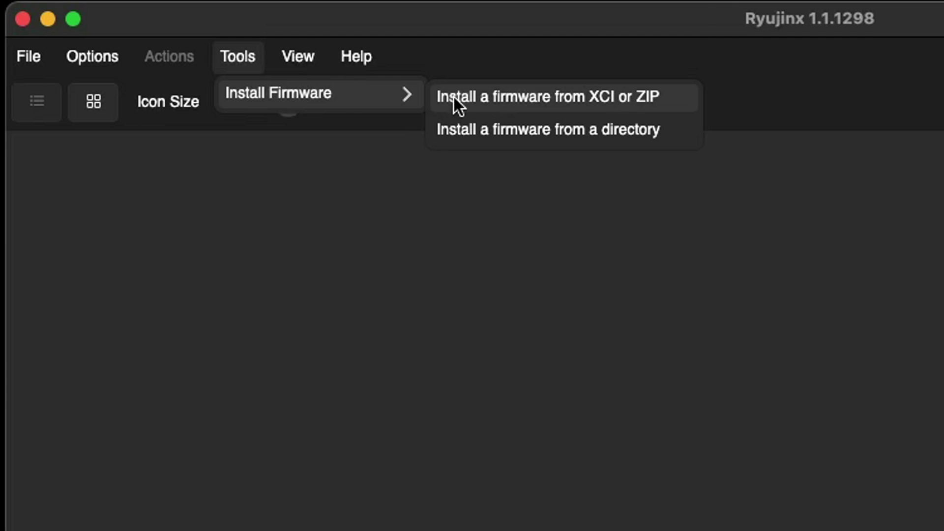
pyautogui.click(663, 100)
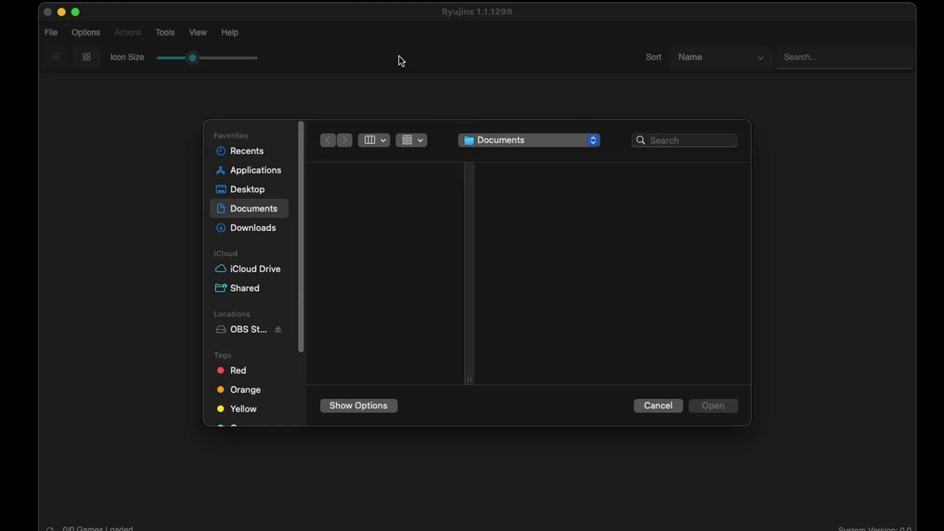
pyautogui.click(242, 187)
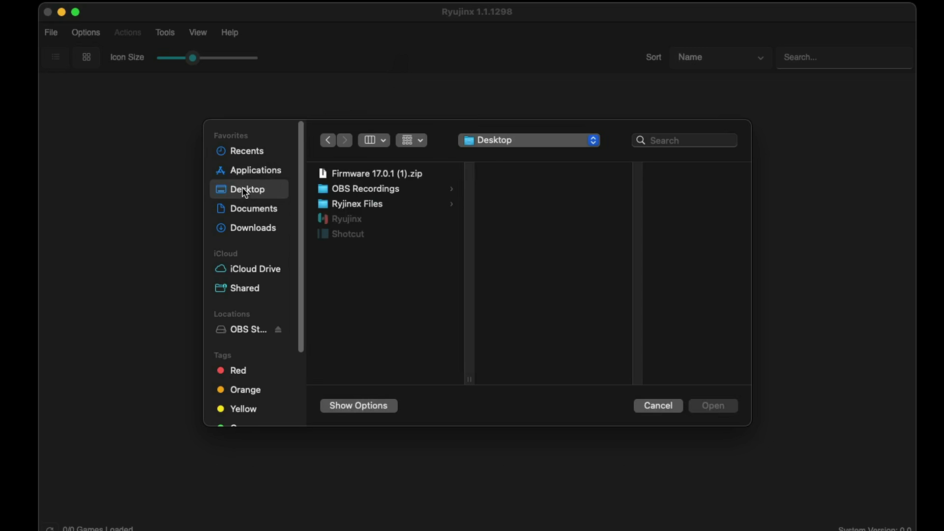
pyautogui.doubleClick(383, 175)
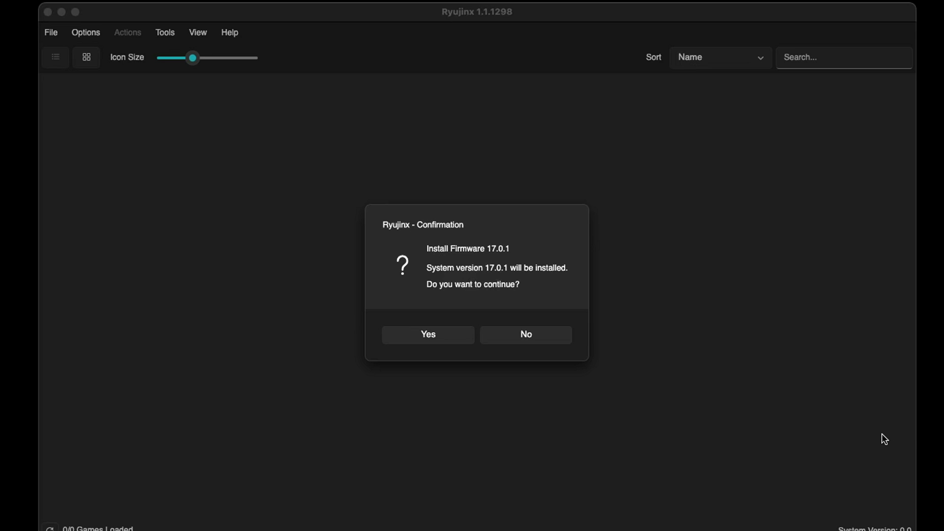
pyautogui.click(428, 336)
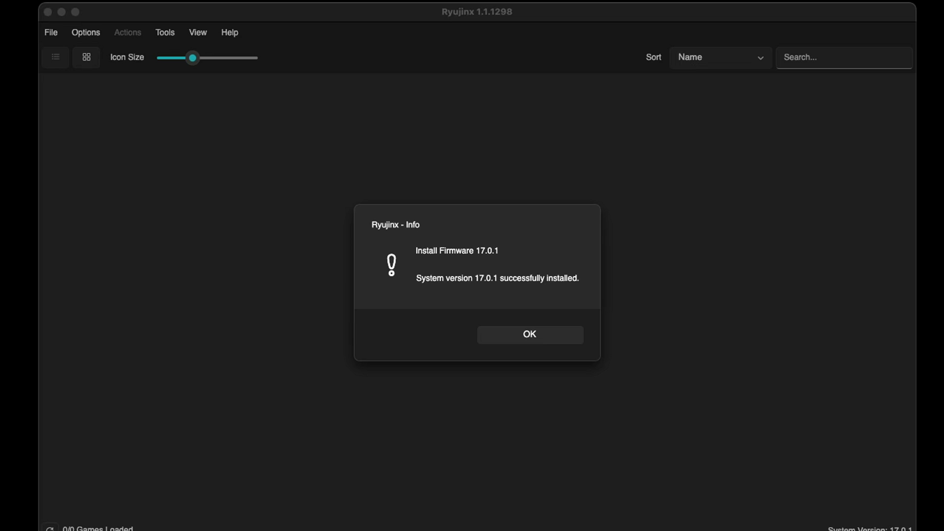
pyautogui.click(545, 342)
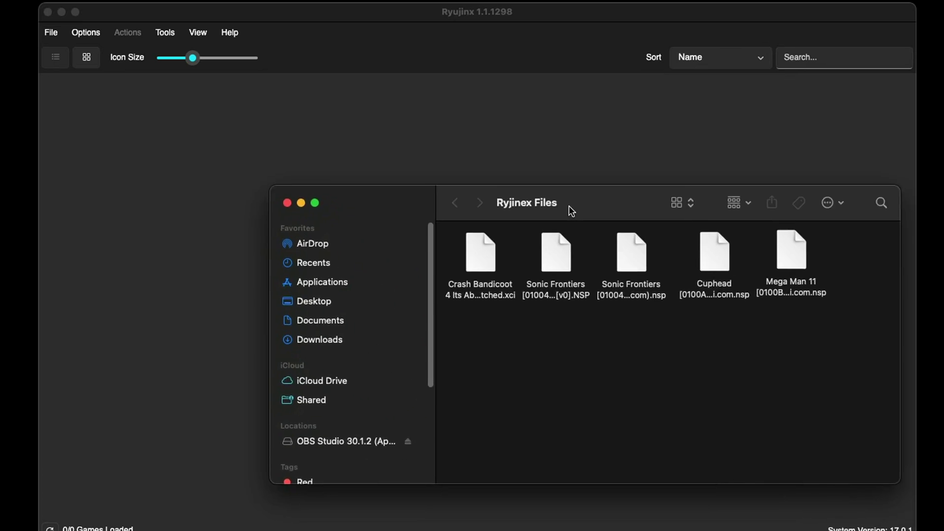
# - Add the Desktop folder Ryujinx Files as a game directory in the Ryujinx settings and apply the change
pyautogui.moveTo(568, 205); pyautogui.dragTo(464, 169)
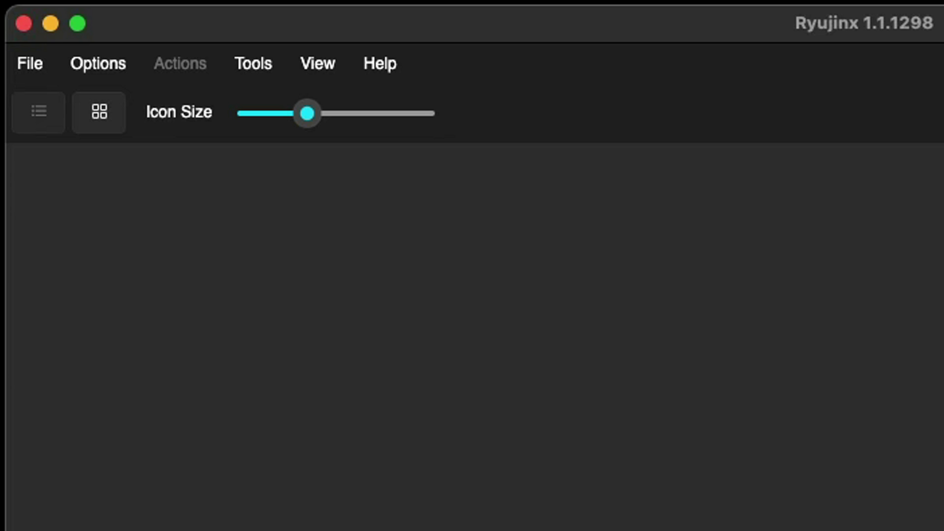
pyautogui.click(111, 69)
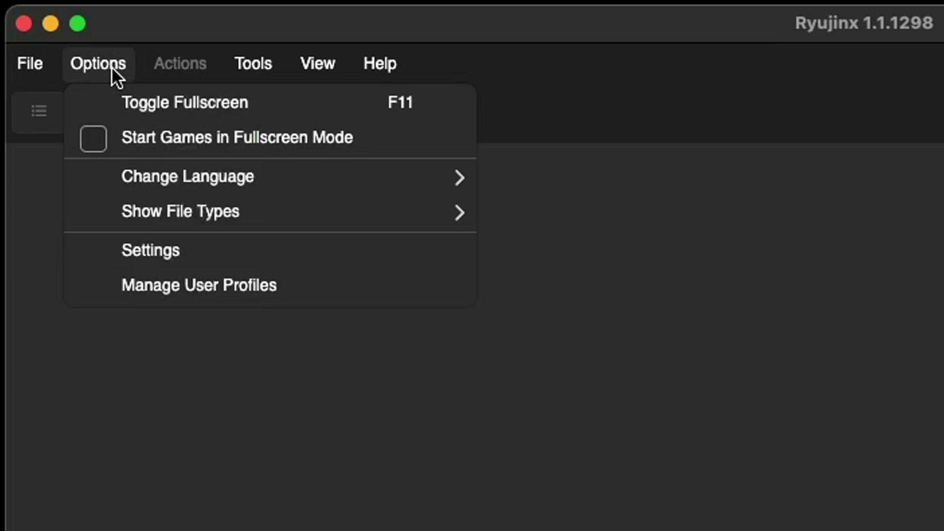
pyautogui.click(107, 254)
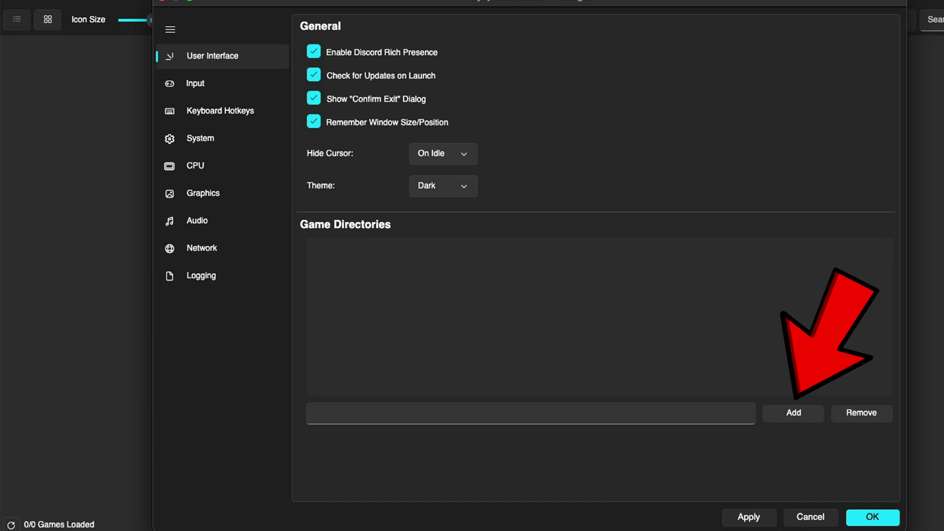
pyautogui.click(793, 413)
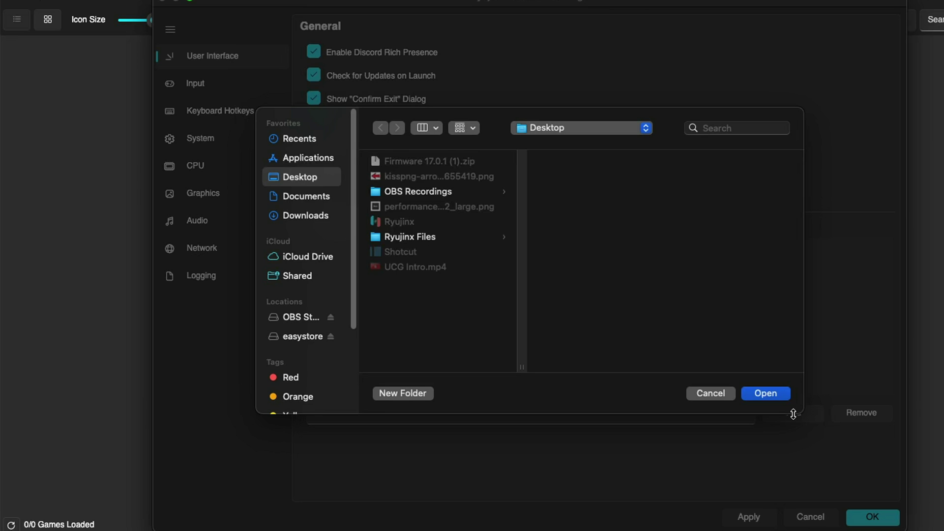
pyautogui.doubleClick(419, 235)
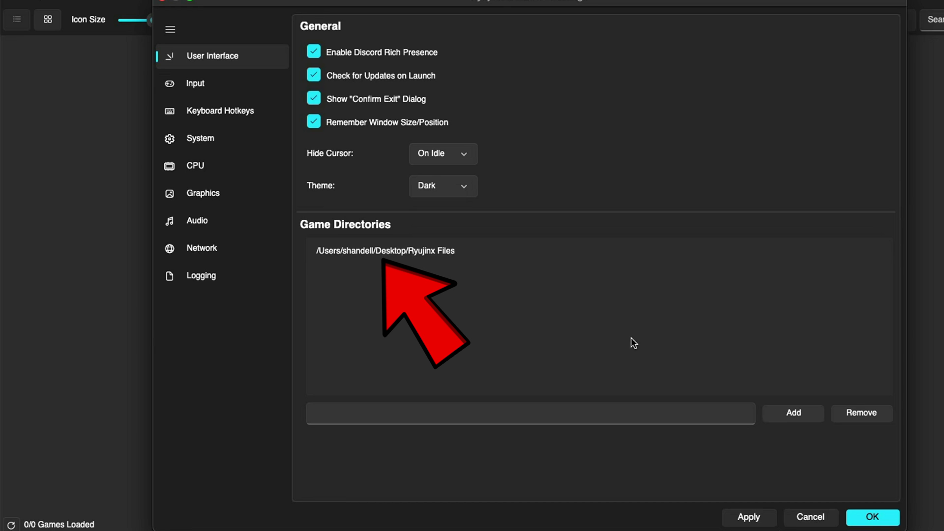
pyautogui.click(407, 249)
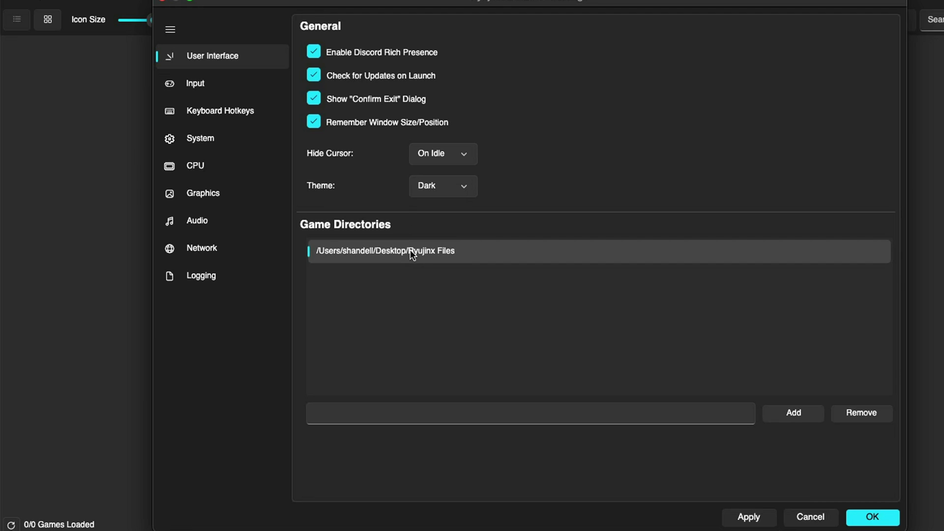
pyautogui.click(748, 517)
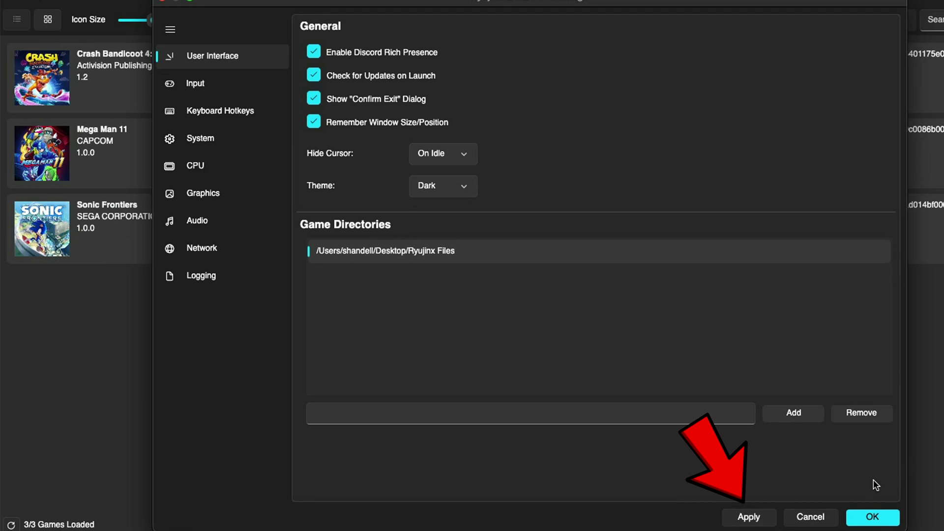
pyautogui.click(873, 517)
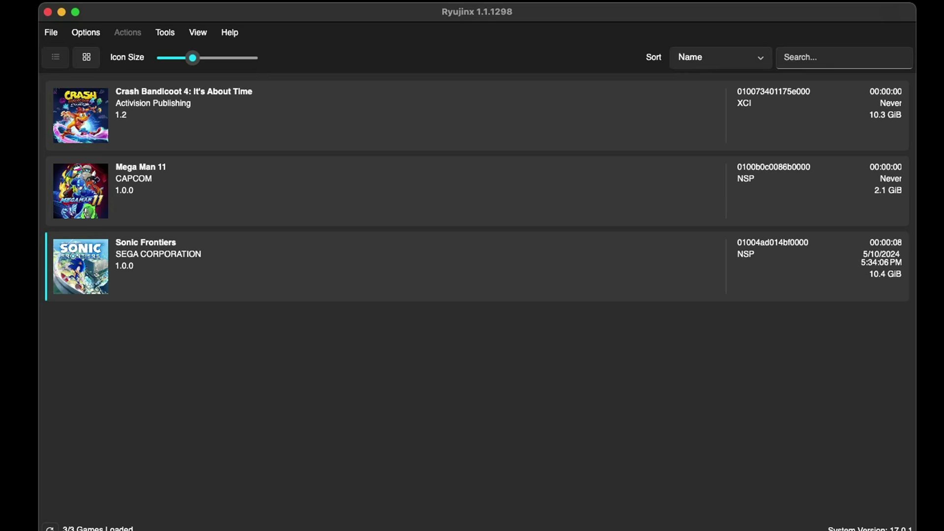
# - Add the Sonic Frontiers update .nsp file from the Desktop game folder, choose Version 1.2.0 as the title update and save
pyautogui.rightClick(96, 278)
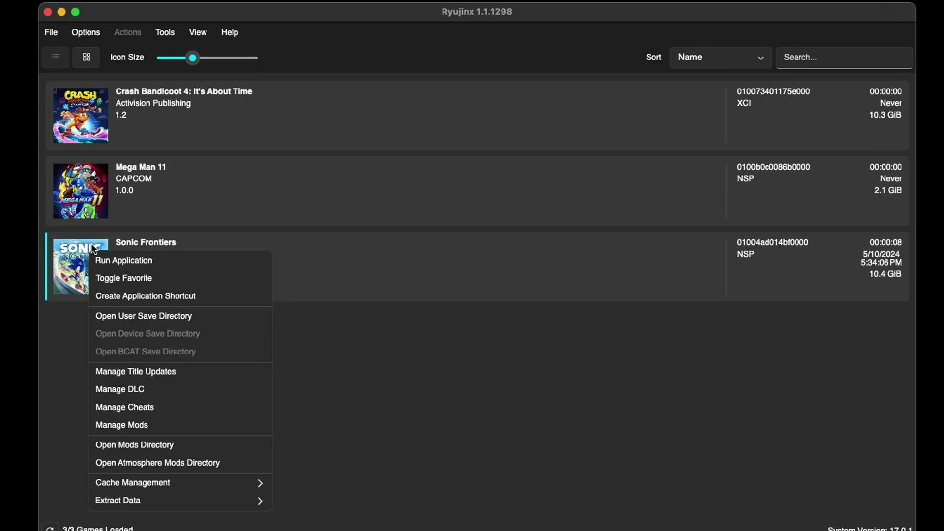
pyautogui.click(198, 373)
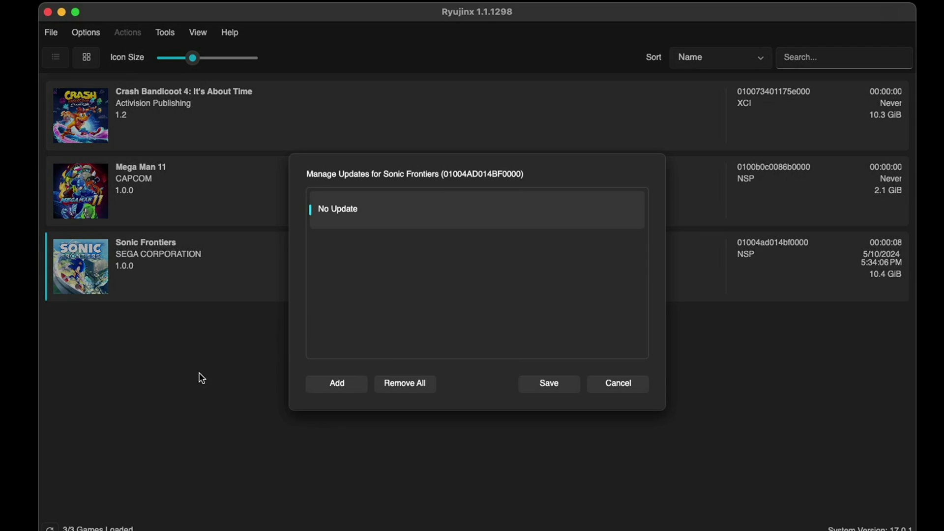
pyautogui.click(333, 387)
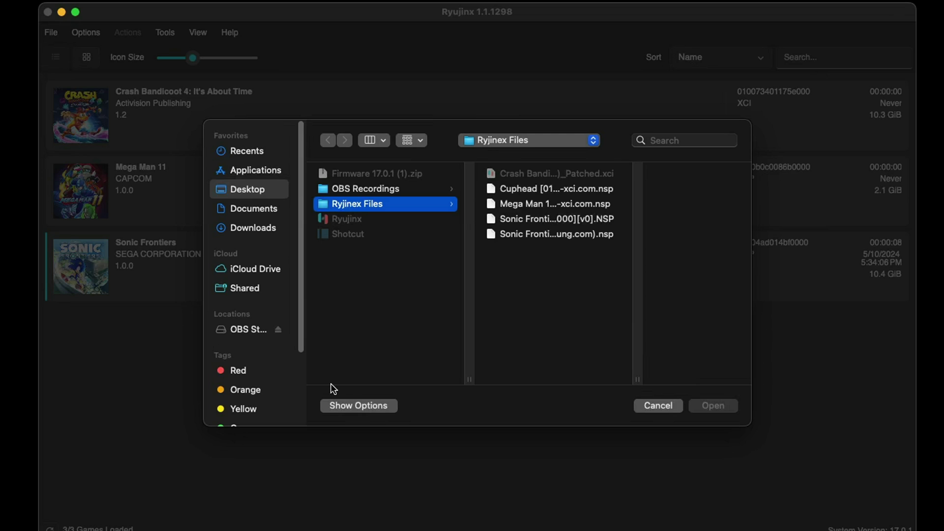
pyautogui.click(525, 236)
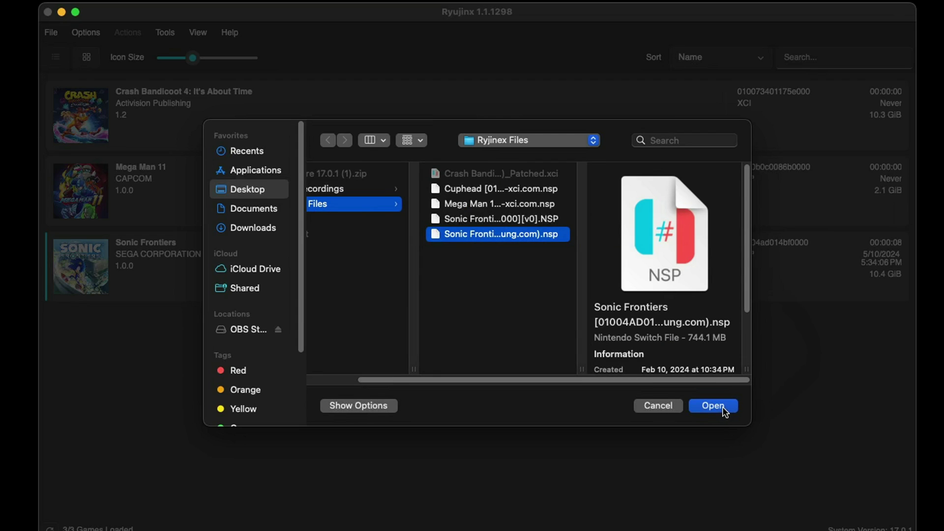
pyautogui.click(722, 406)
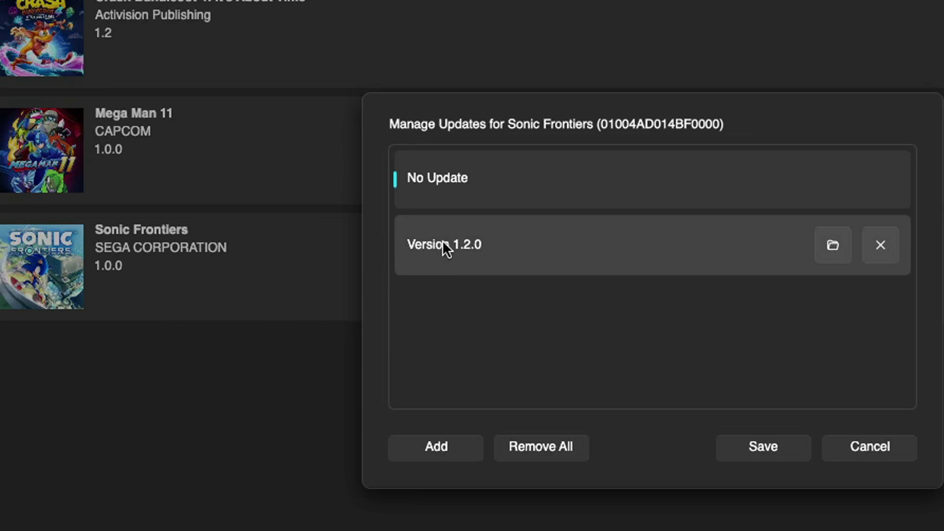
pyautogui.click(429, 242)
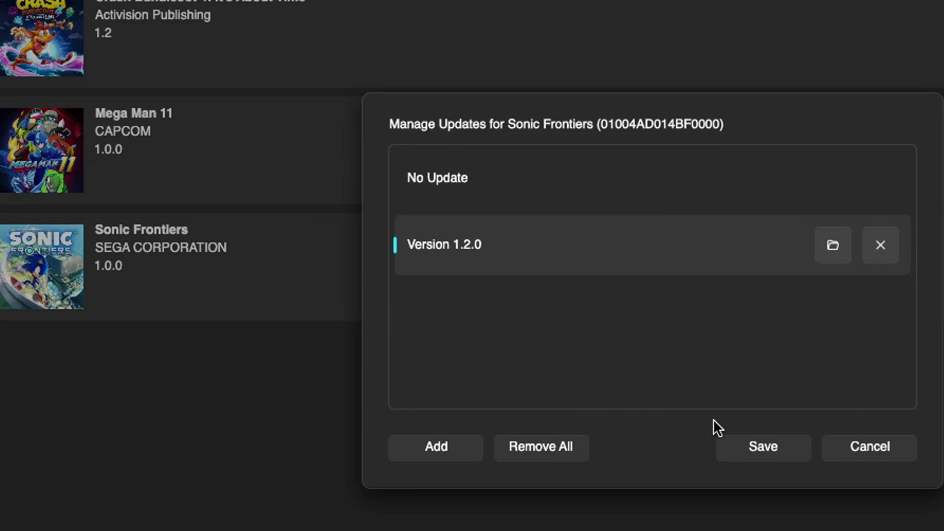
pyautogui.click(778, 447)
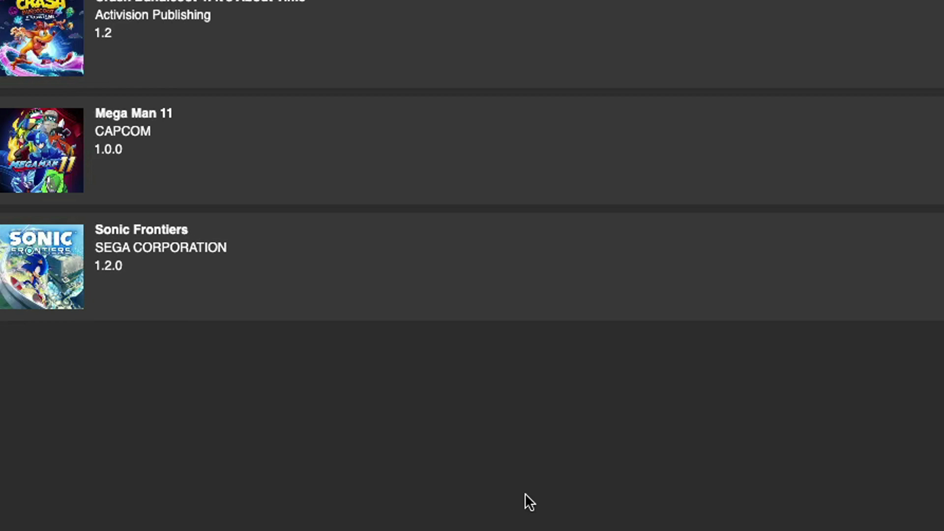
# - View the DLC manager for Sonic Frontiers and its file picker, and cancel both without adding content
pyautogui.rightClick(96, 261)
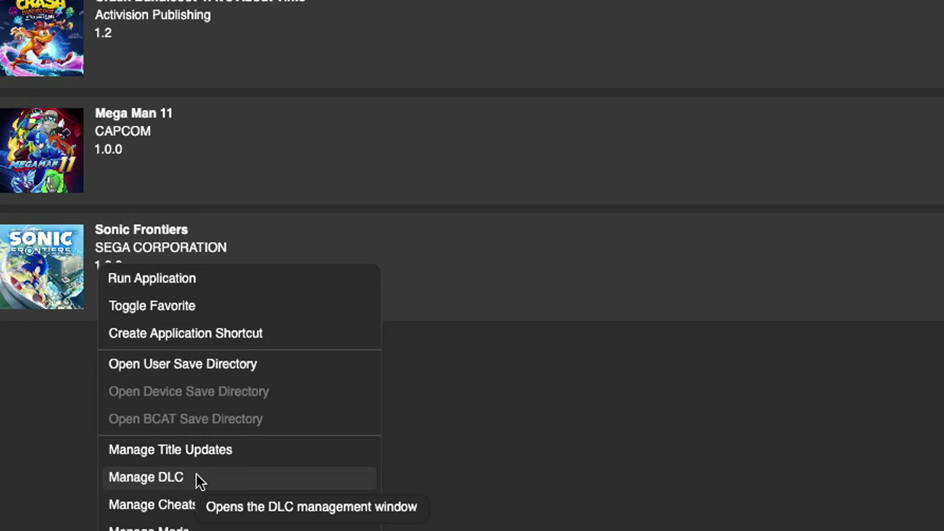
pyautogui.click(210, 475)
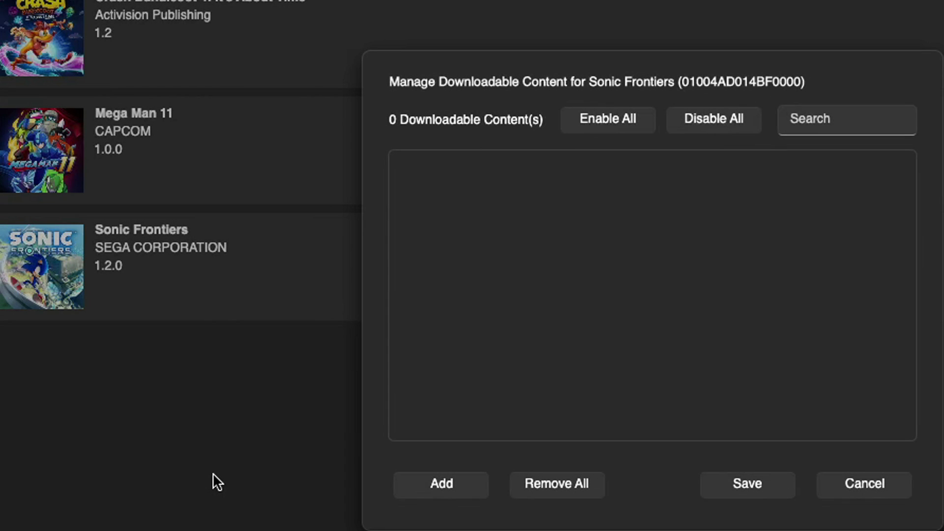
pyautogui.click(438, 491)
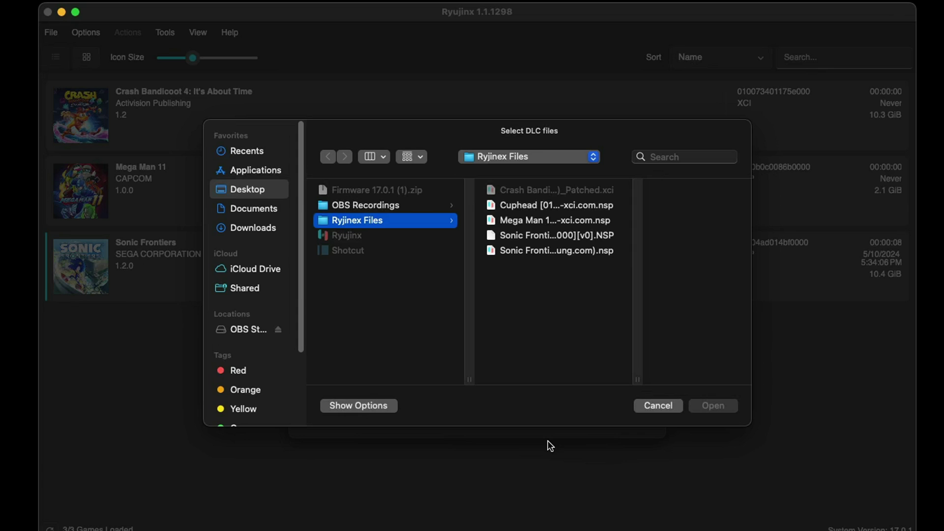
pyautogui.click(667, 406)
pyautogui.click(624, 412)
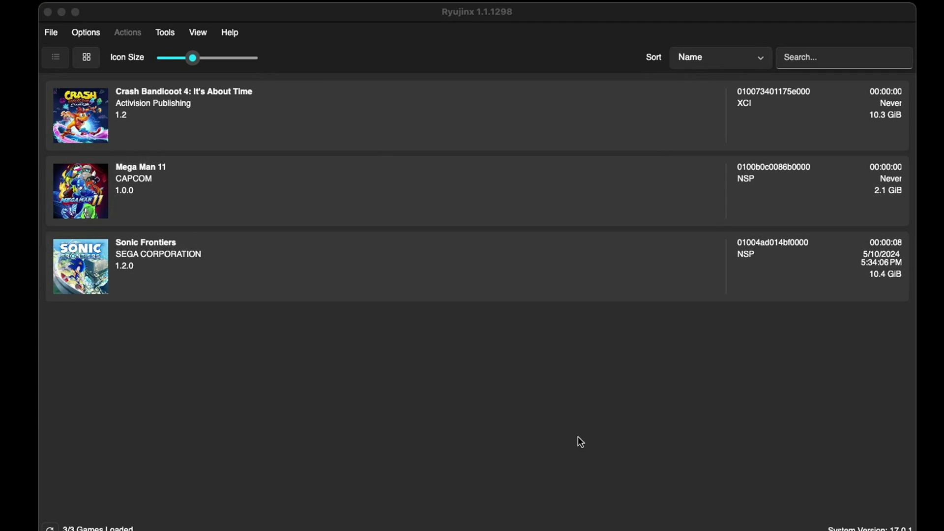
# - In the input settings, assign Nintendo Switch Pro Controller (0) as Player 1's input device with controller type Pro Controller
pyautogui.click(84, 30)
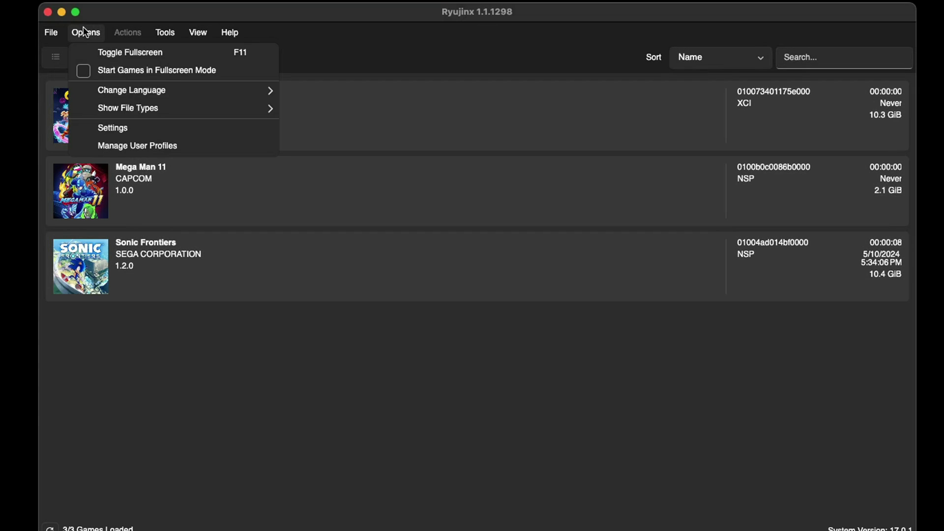
pyautogui.click(96, 128)
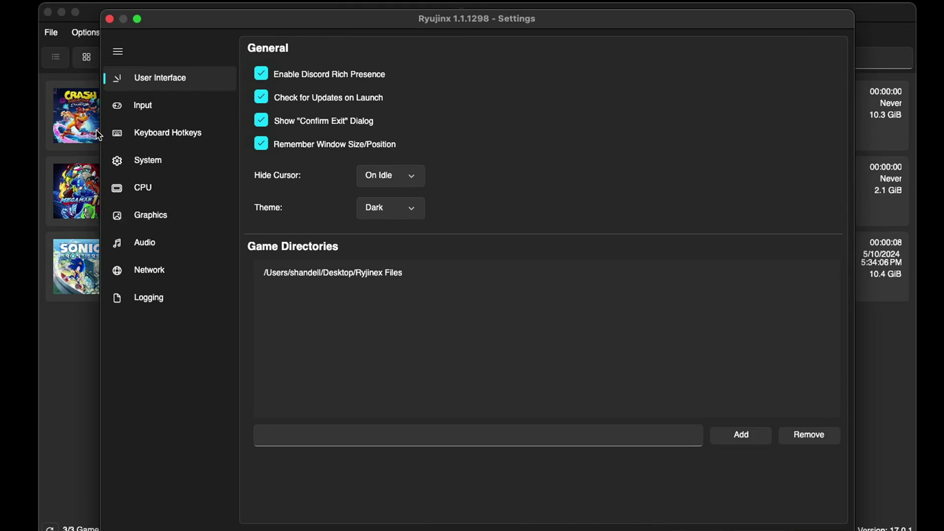
pyautogui.click(127, 107)
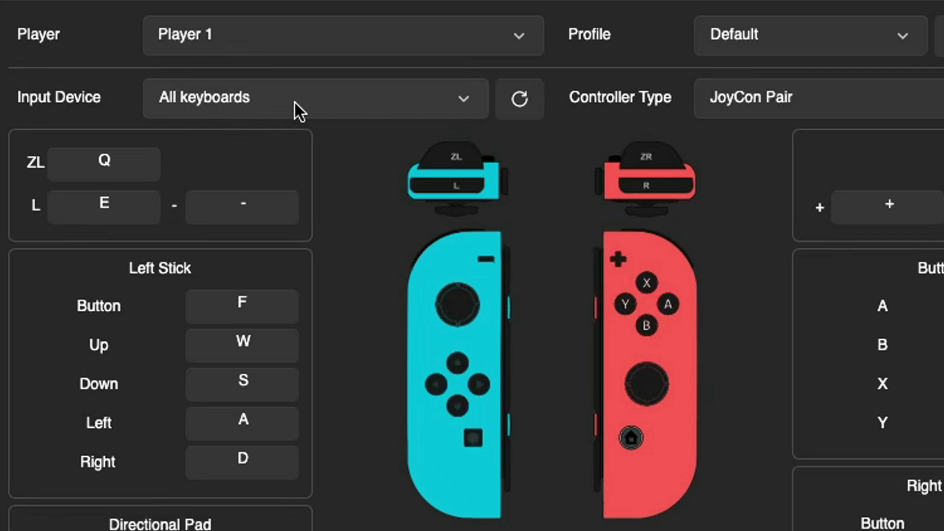
pyautogui.click(462, 99)
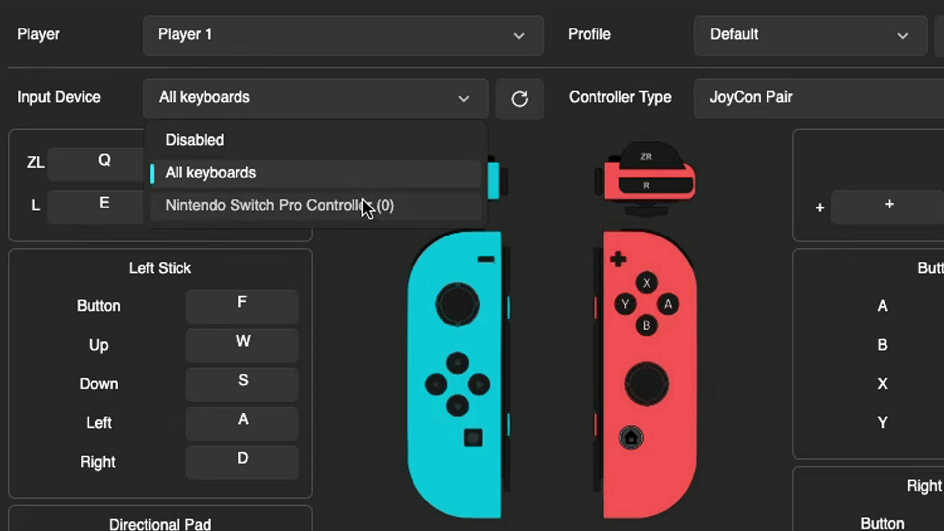
pyautogui.click(364, 205)
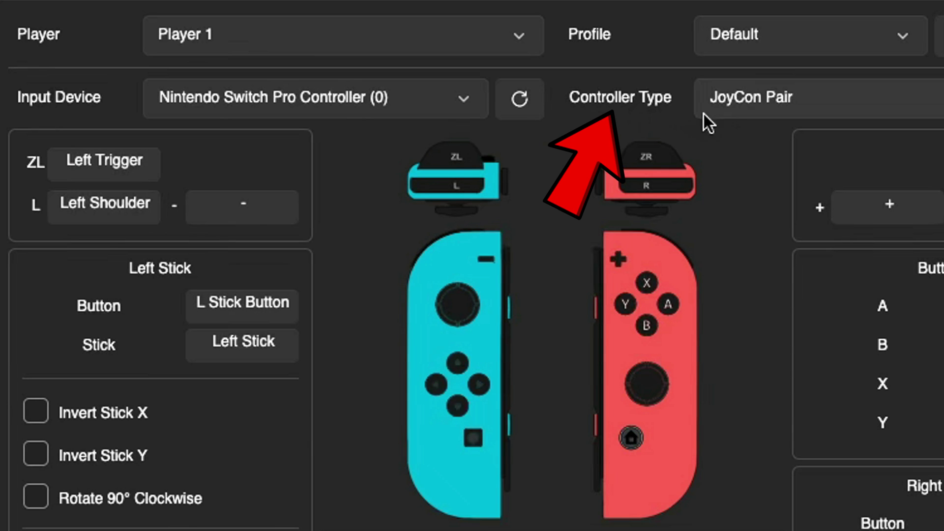
pyautogui.click(786, 97)
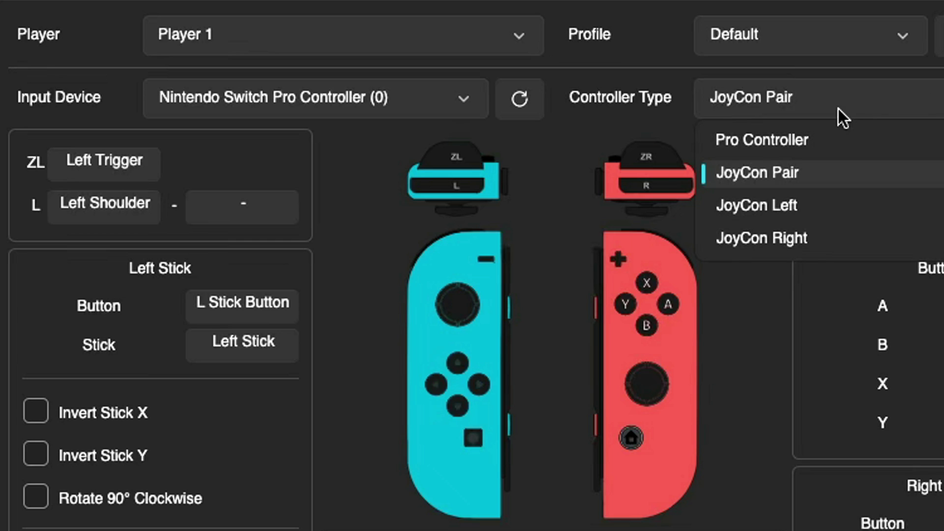
pyautogui.click(790, 141)
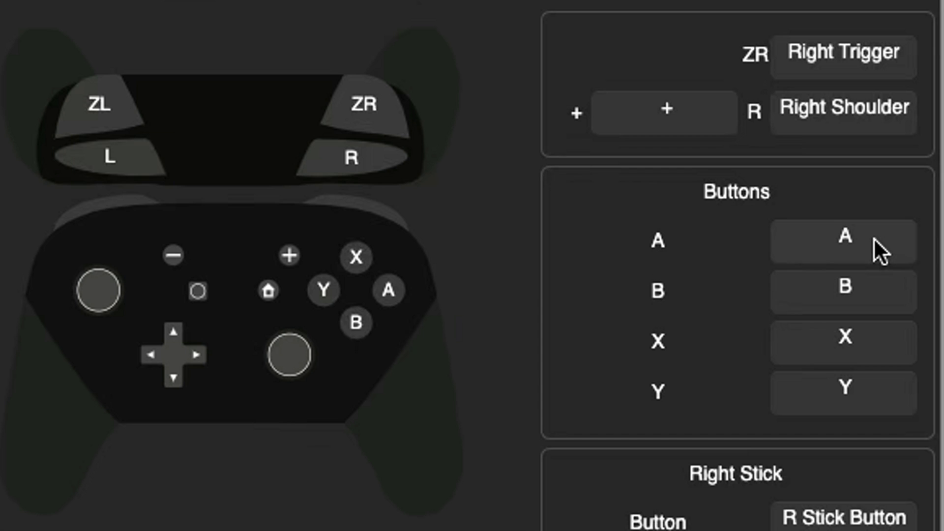
# - Rebind the controller's A button to A and save Player 1's input configuration as profile p1
pyautogui.scroll(-1, 870, 238)
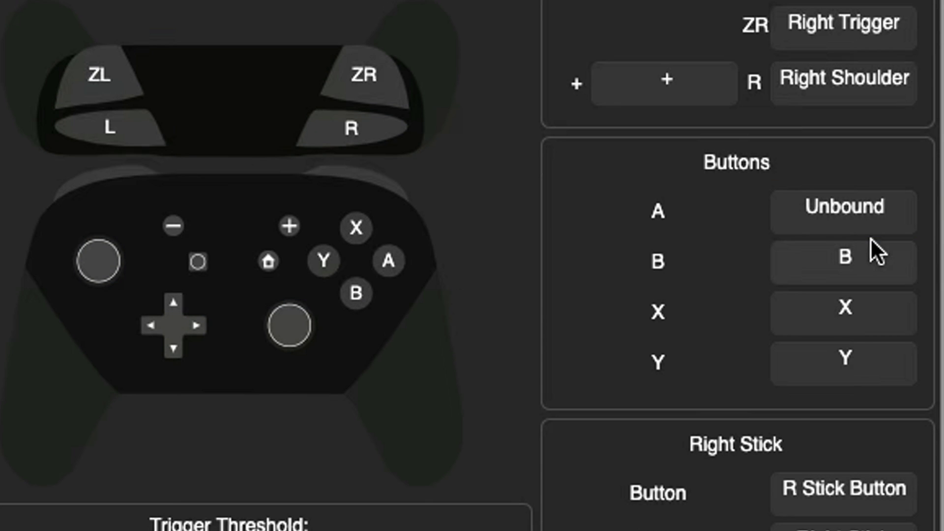
pyautogui.click(870, 217)
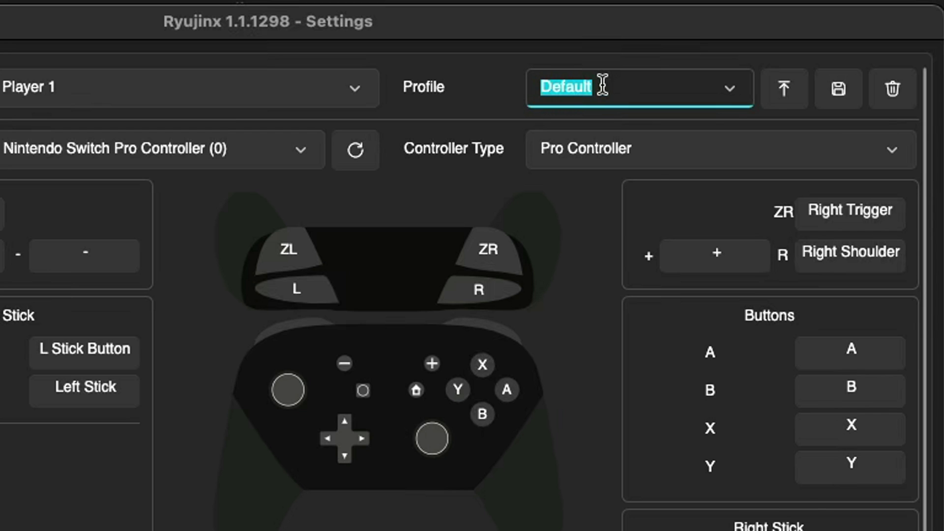
pyautogui.press('BackSpace')
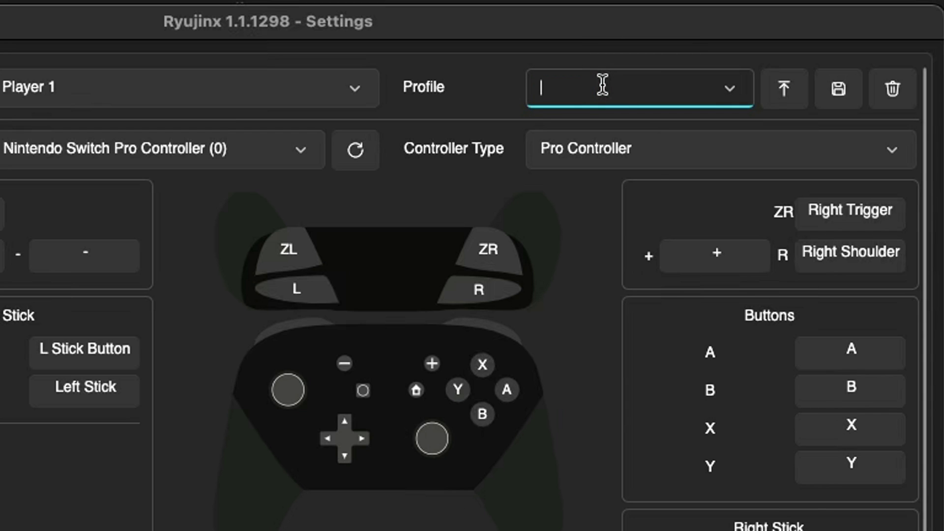
pyautogui.write('p1')
pyautogui.click(834, 93)
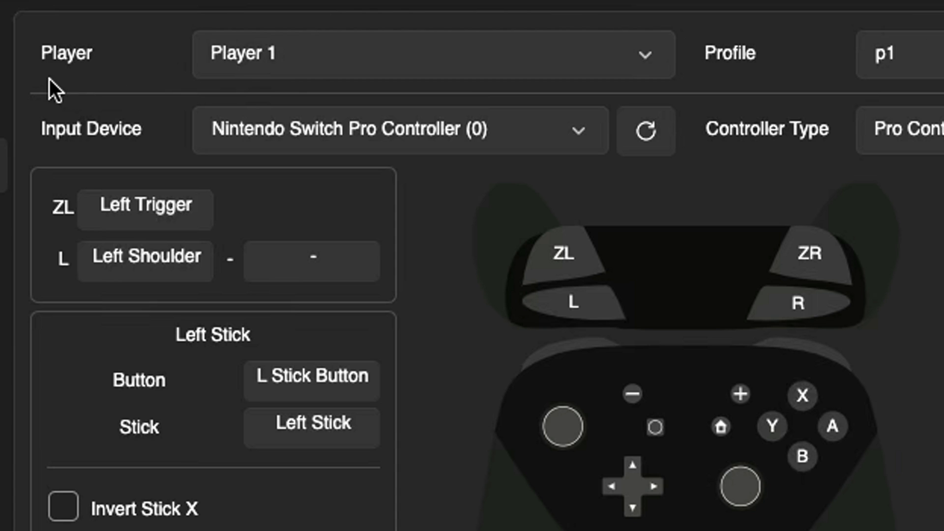
# - Check the list of available players, keep Player 1, and apply and confirm the input settings
pyautogui.click(608, 60)
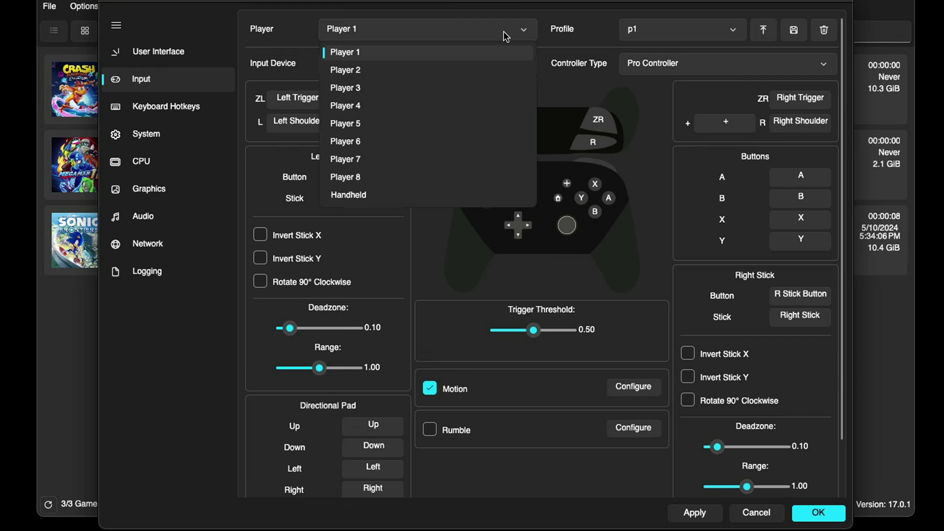
pyautogui.click(694, 515)
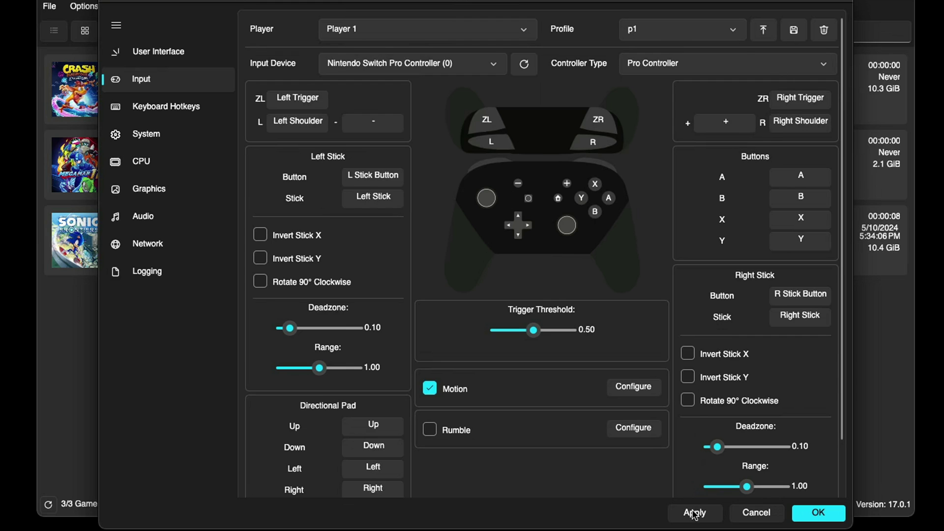
pyautogui.click(819, 512)
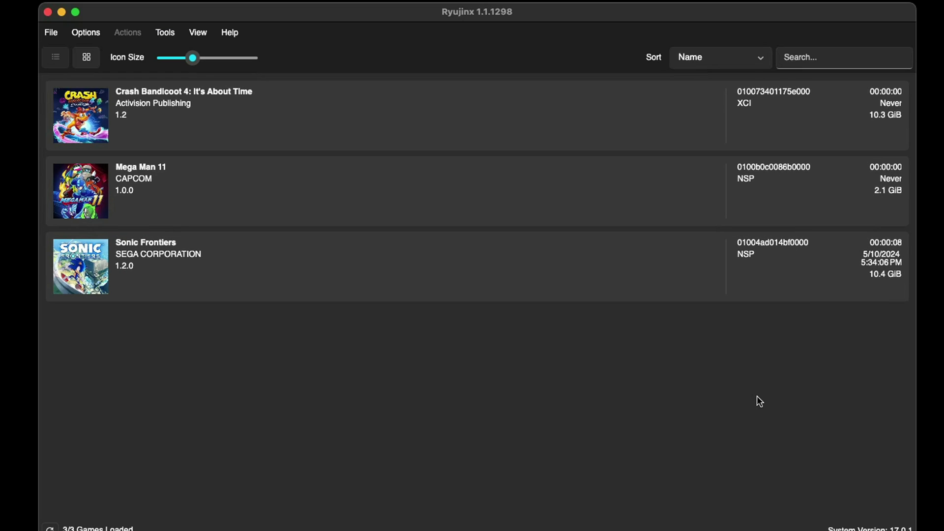
# - Reopen the settings and review the user interface, keyboard hotkeys and system options
pyautogui.click(88, 31)
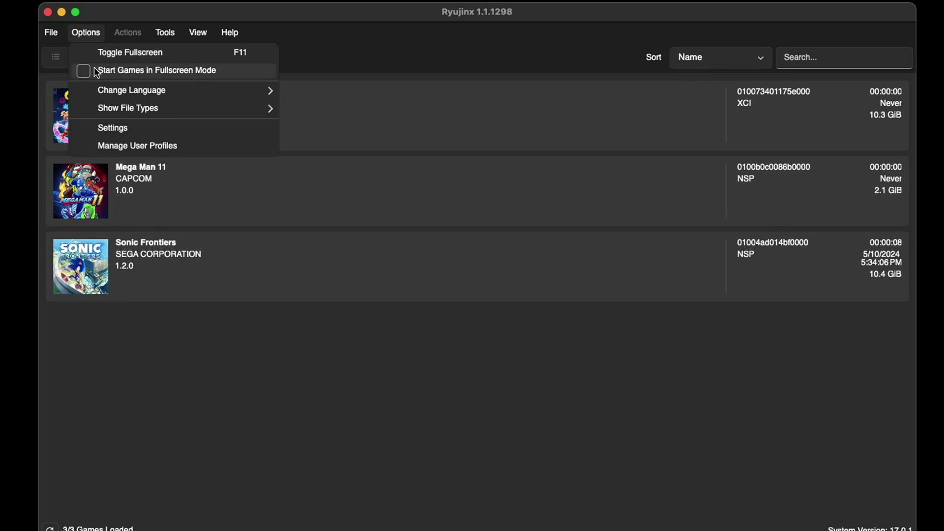
pyautogui.click(112, 128)
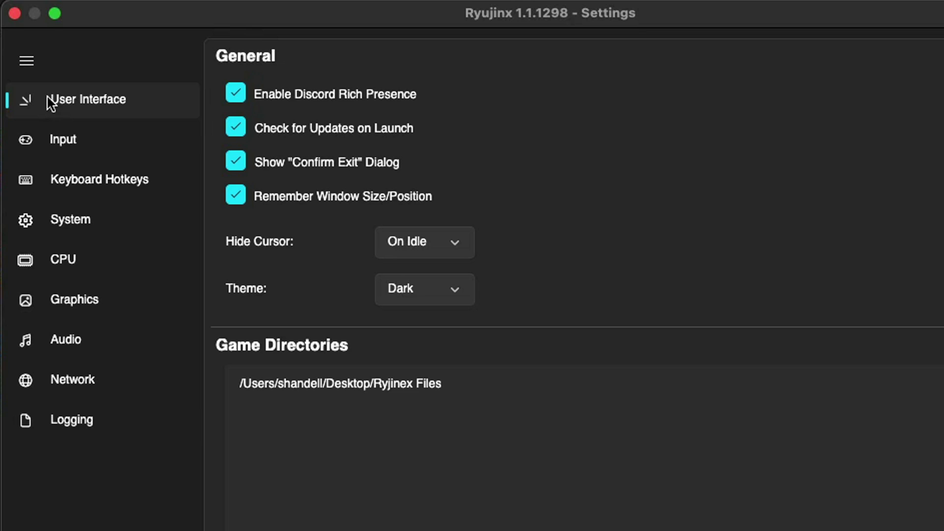
pyautogui.click(54, 188)
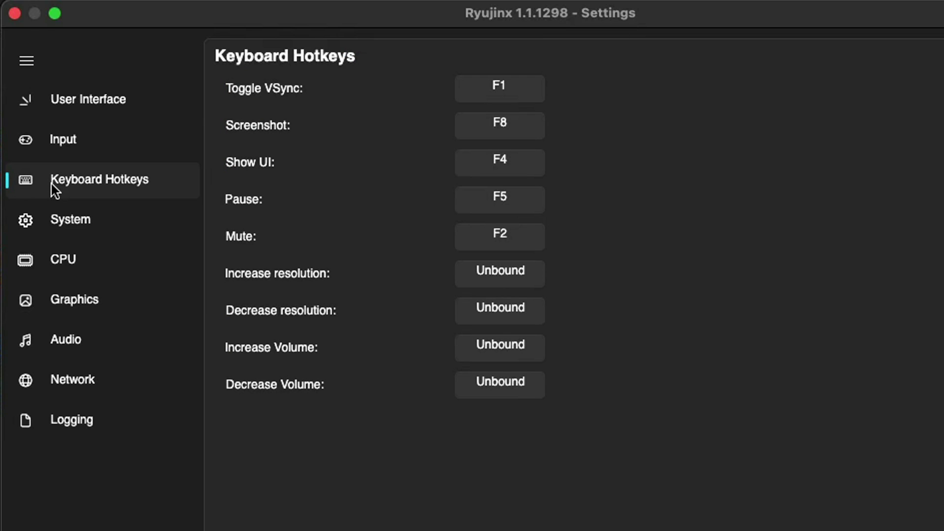
pyautogui.click(53, 229)
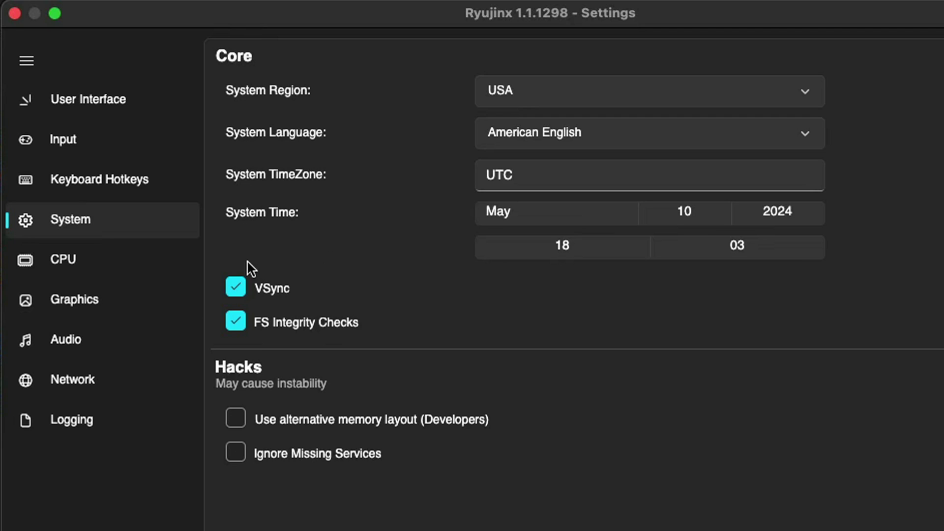
# - In the graphics settings, keep Vulkan as the backend, select Native (720p/1080p) as the resolution scale and confirm
pyautogui.click(66, 308)
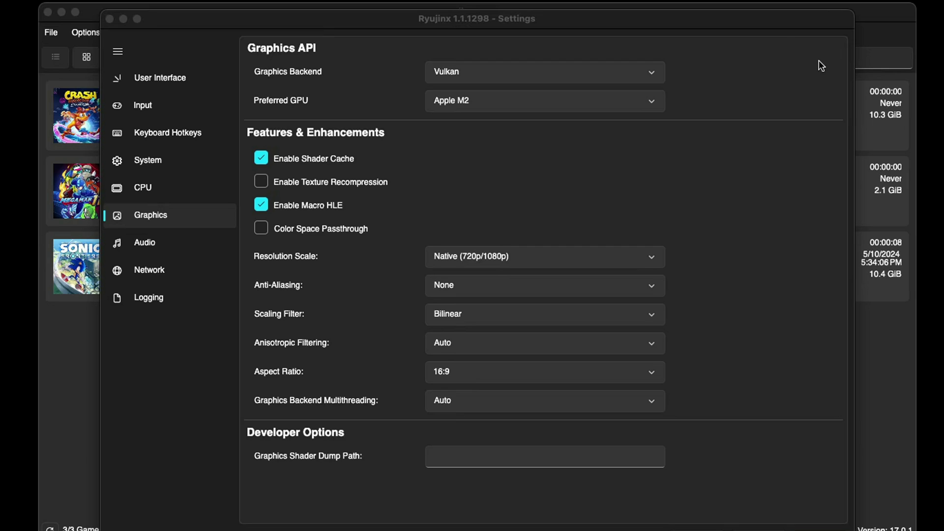
pyautogui.click(656, 73)
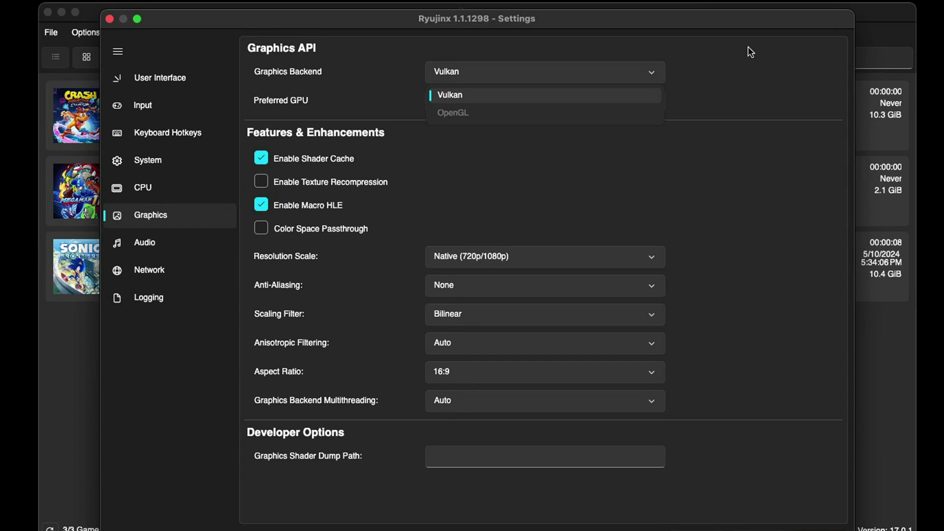
pyautogui.click(809, 47)
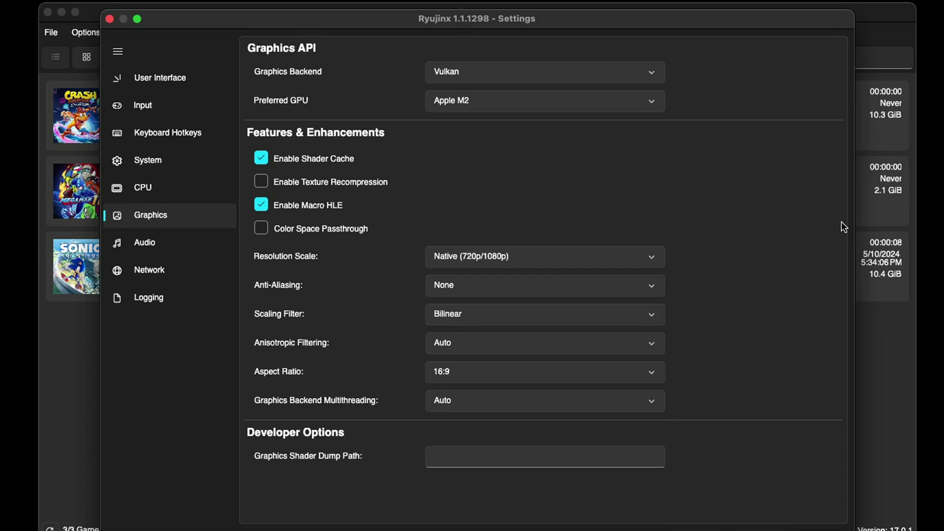
pyautogui.press('space')
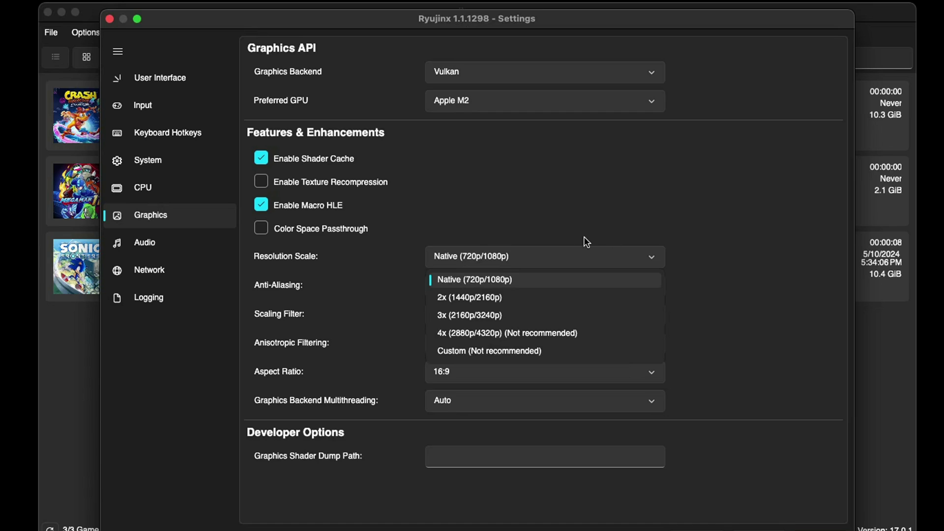
pyautogui.click(508, 279)
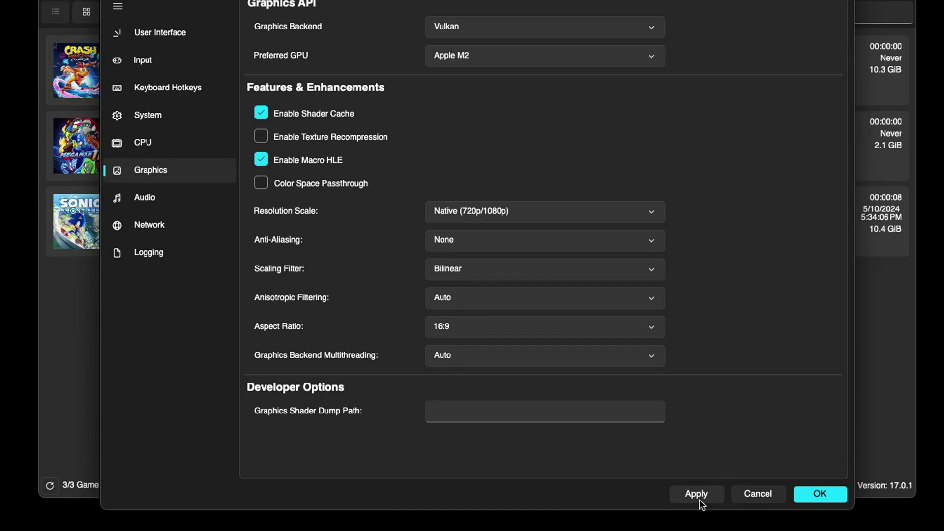
pyautogui.click(831, 496)
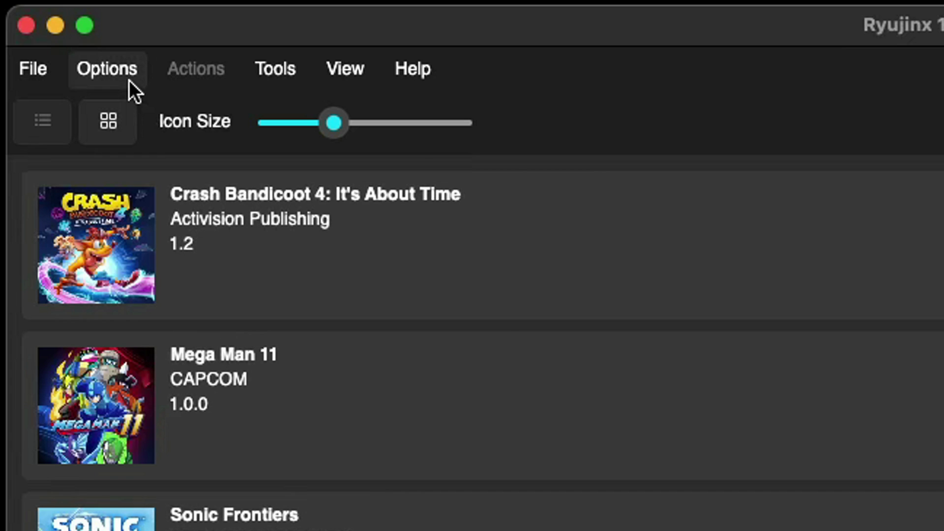
# - Select Crash Bandicoot 4: It's About Time in the game list
pyautogui.click(93, 35)
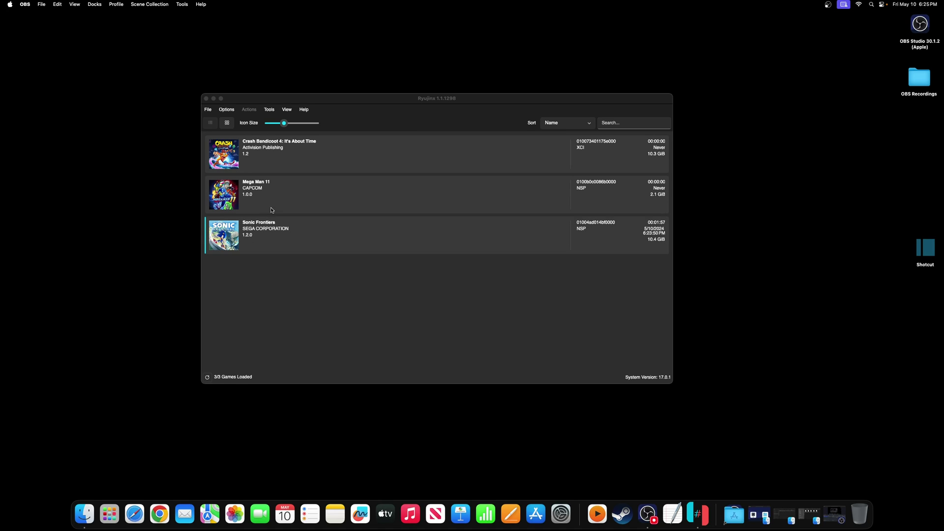
pyautogui.click(233, 155)
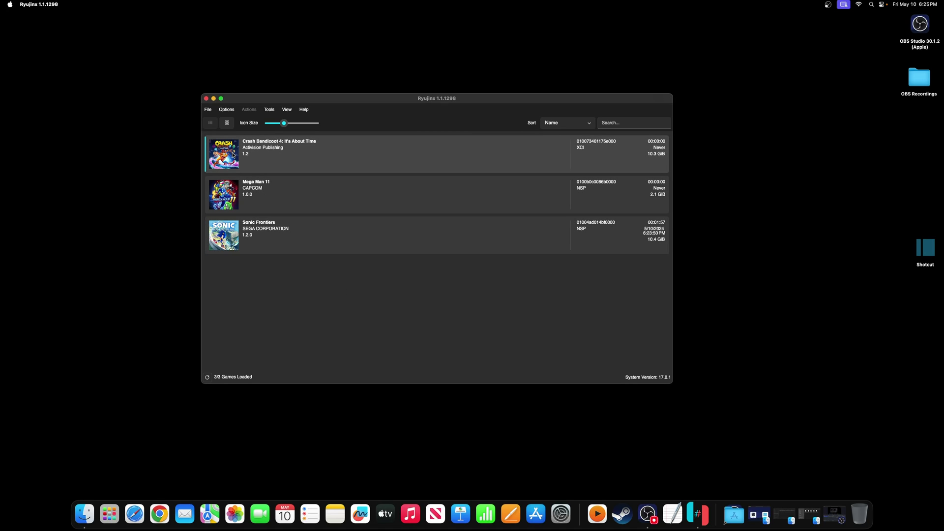